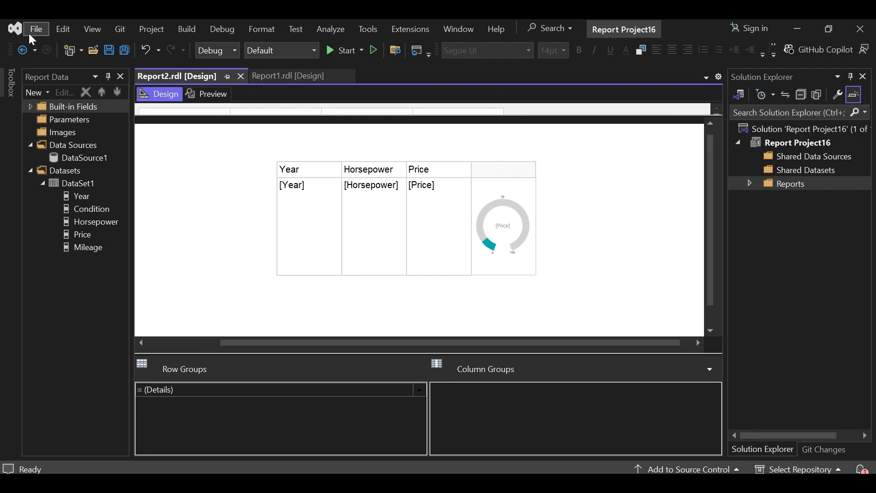
Step: Create a new project from the Report Server Project template, keeping the default configuration
left_click(32, 32)
mouse_move(79, 45)
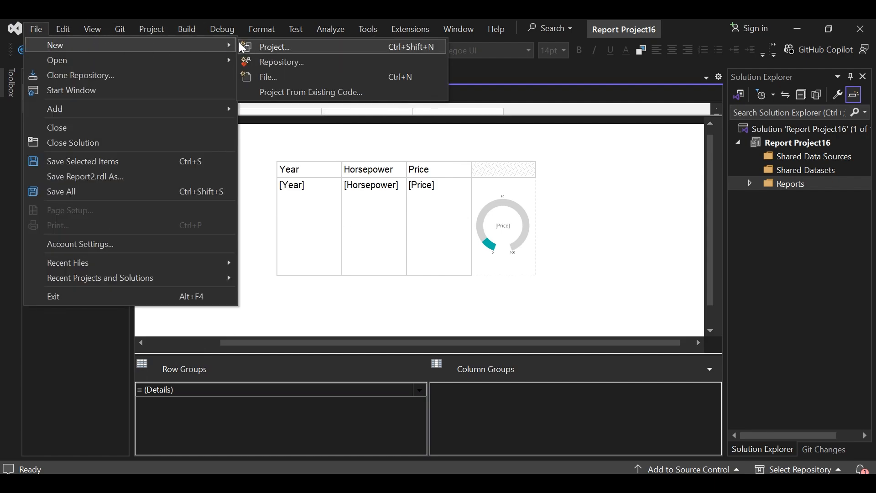
left_click(255, 43)
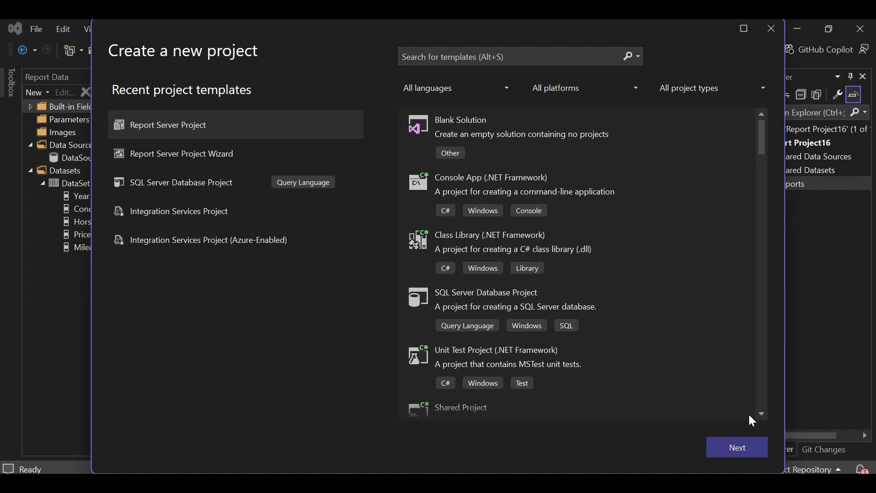
left_click(749, 445)
left_click(750, 444)
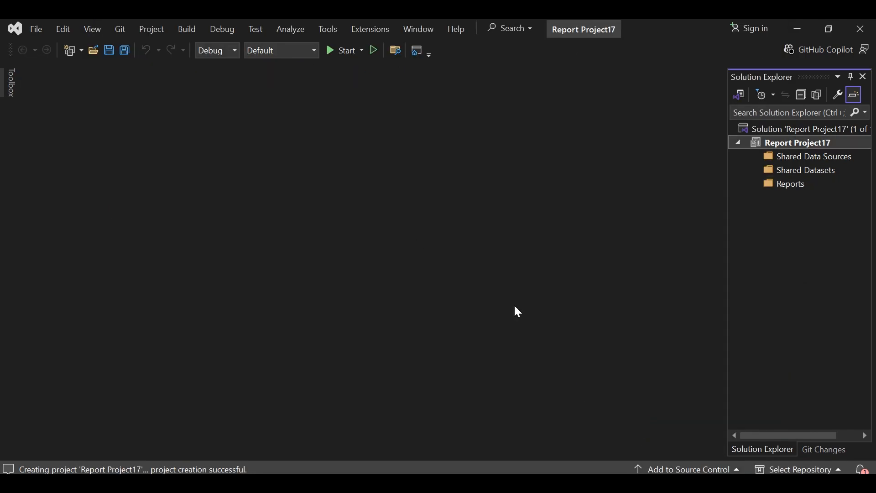
Step: Add a new empty report as a new item in the project's Reports folder
left_click(800, 187)
right_click(799, 187)
mouse_move(769, 212)
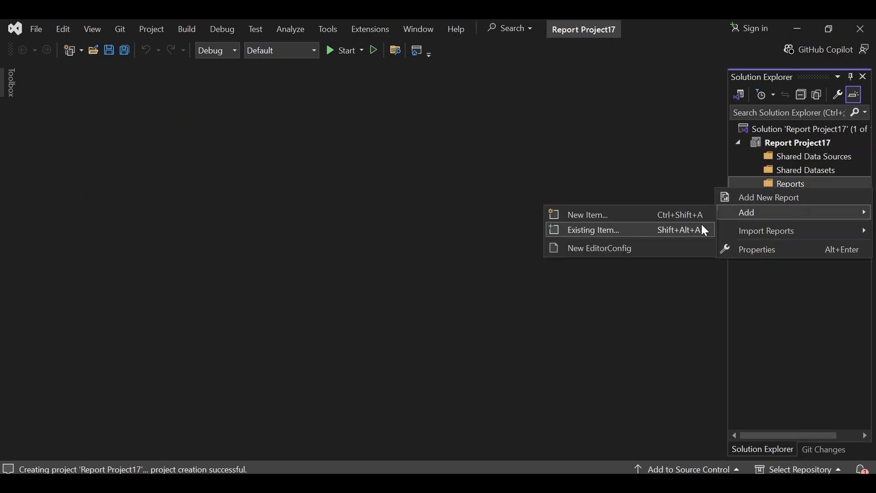
left_click(626, 214)
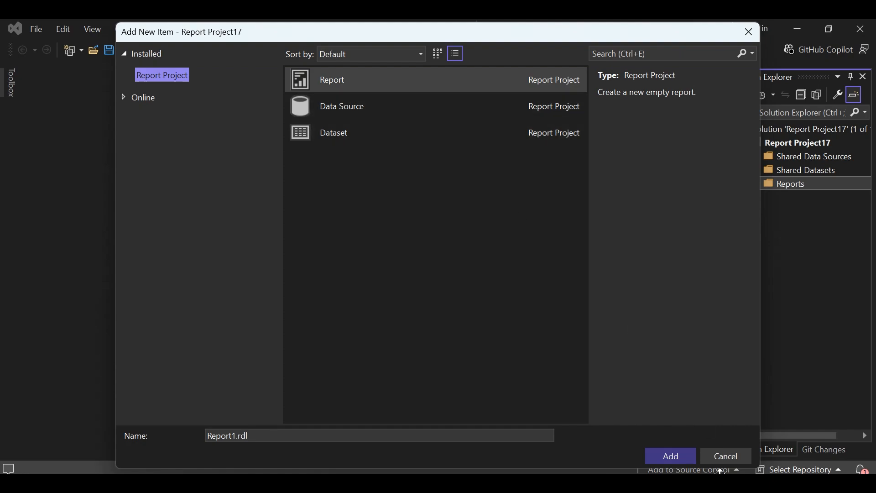
left_click(671, 455)
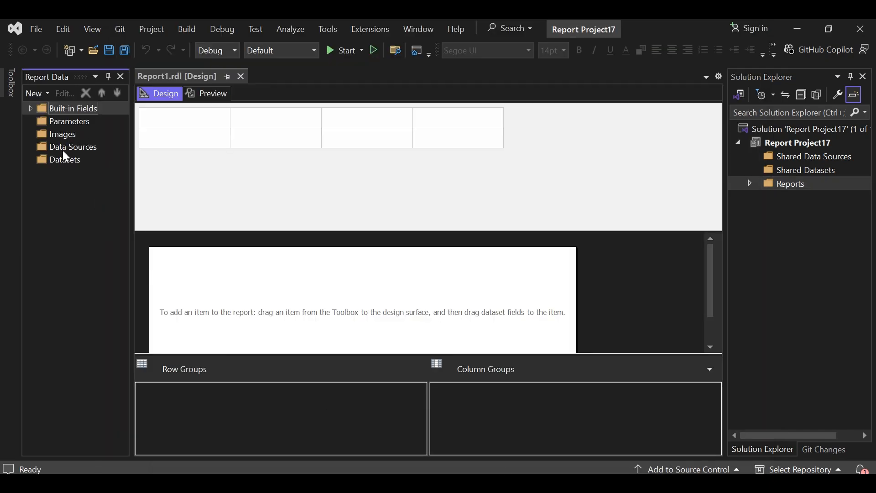
Step: Add an embedded Microsoft SQL Server data source to the report, entering the server name and choosing the CarInsurance database
right_click(63, 151)
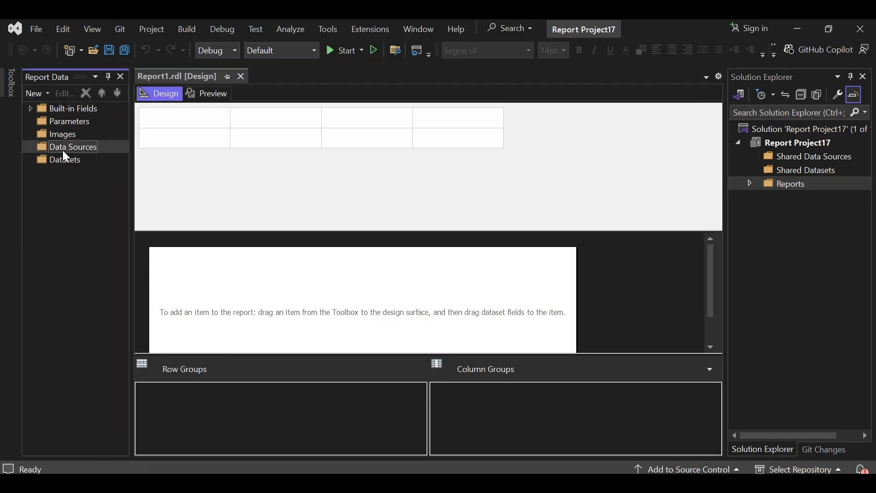
left_click(70, 123)
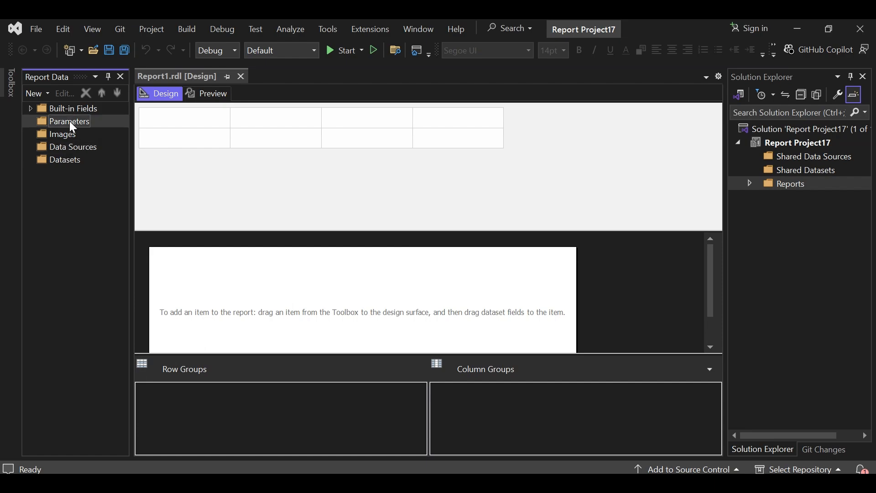
right_click(73, 146)
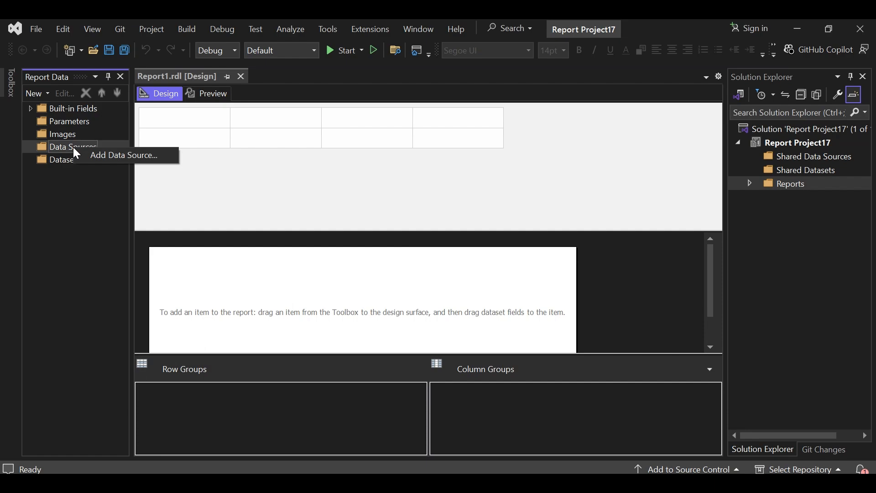
left_click(139, 156)
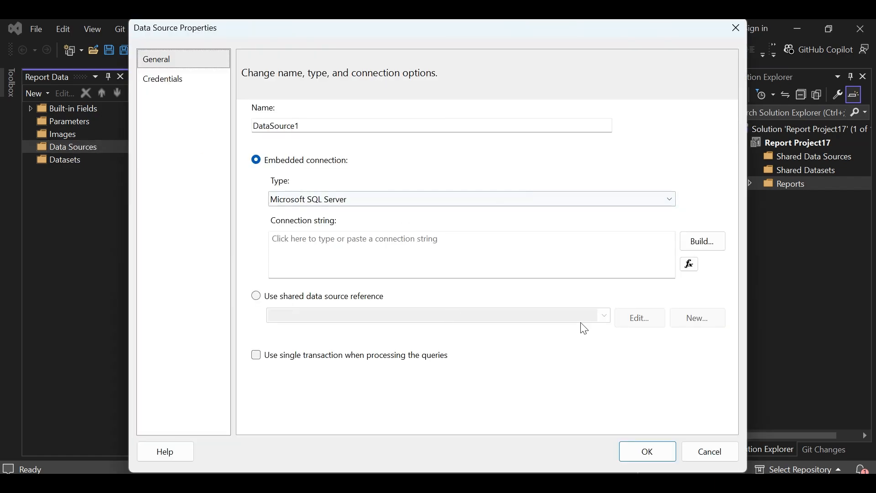
left_click(702, 244)
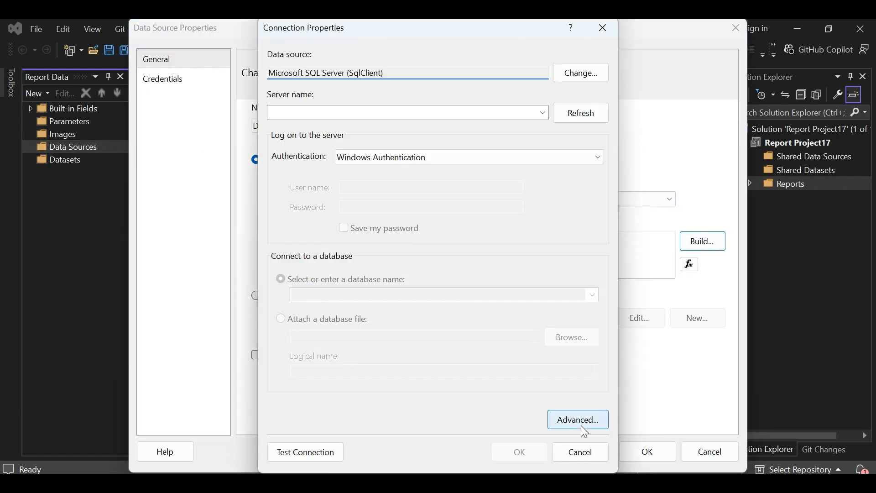
left_click(391, 110)
type("Raji")
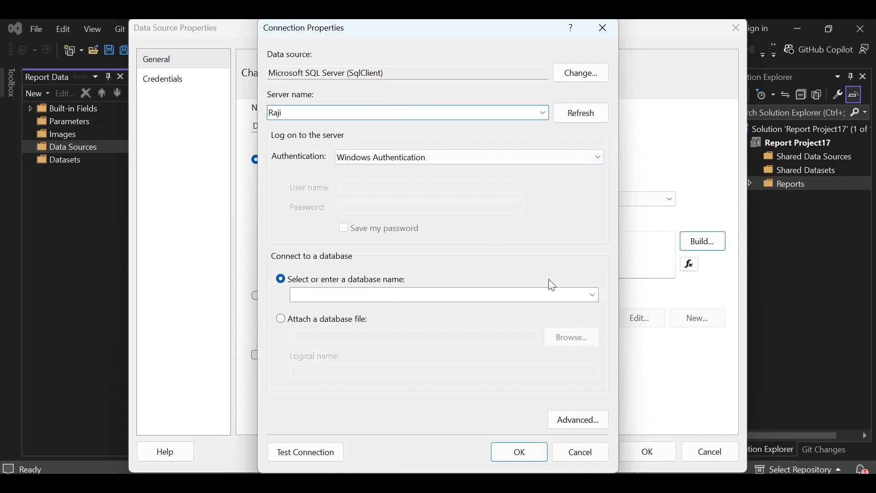
left_click(569, 297)
left_click(593, 294)
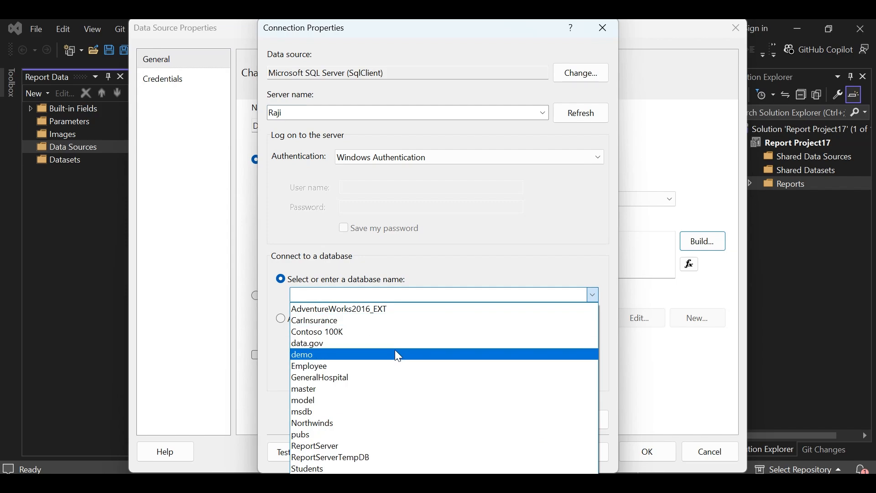
left_click(380, 324)
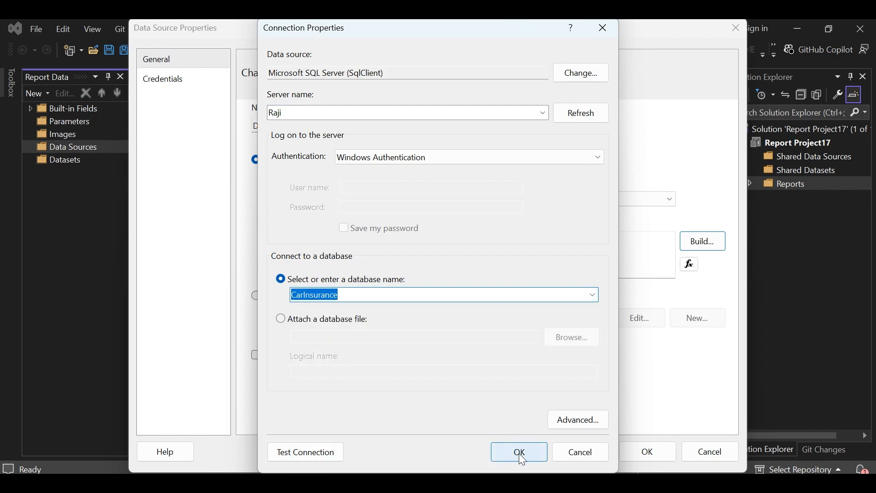
Step: Set TrustServerCertificate to True in the connection's advanced properties and save the data source
left_click(570, 420)
left_click(469, 221)
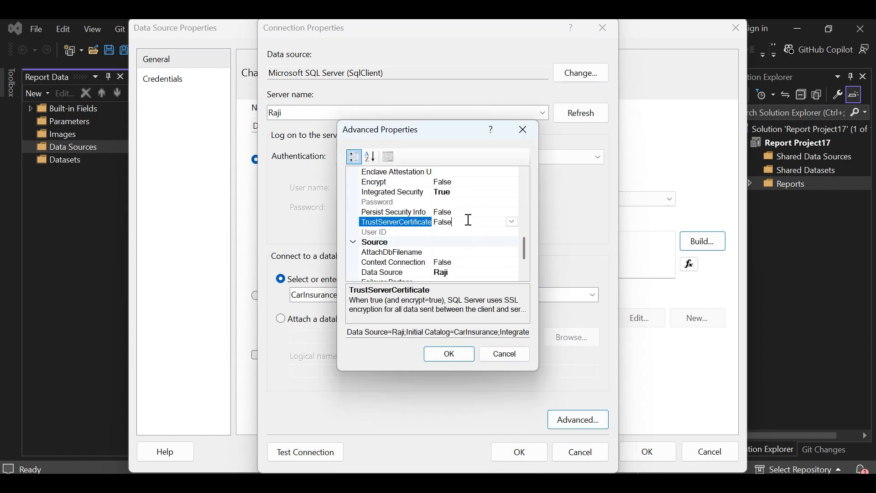
left_click(512, 221)
left_click(464, 231)
left_click(452, 356)
left_click(516, 451)
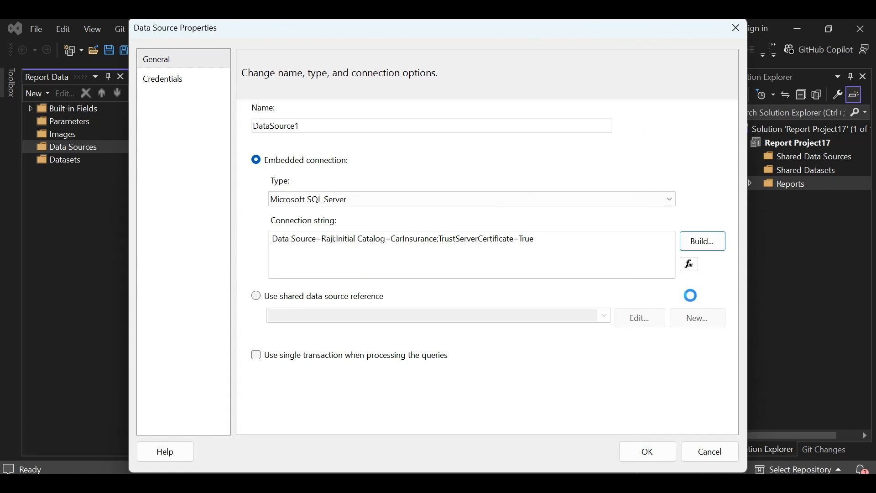
left_click(643, 449)
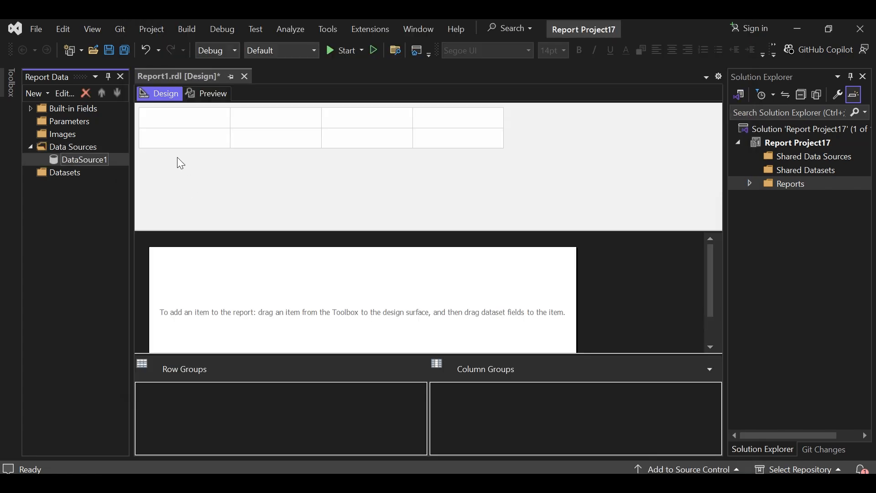
Step: Review the credentials settings of the report's data source
double_click(97, 162)
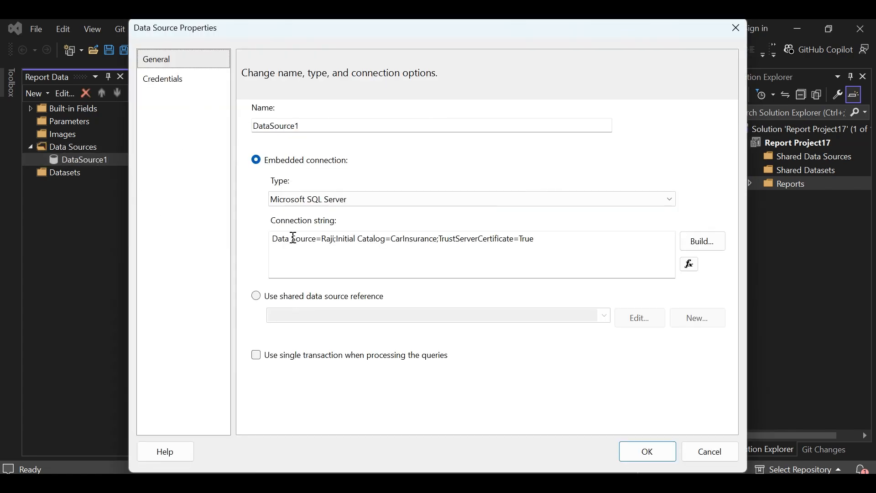
left_click(211, 85)
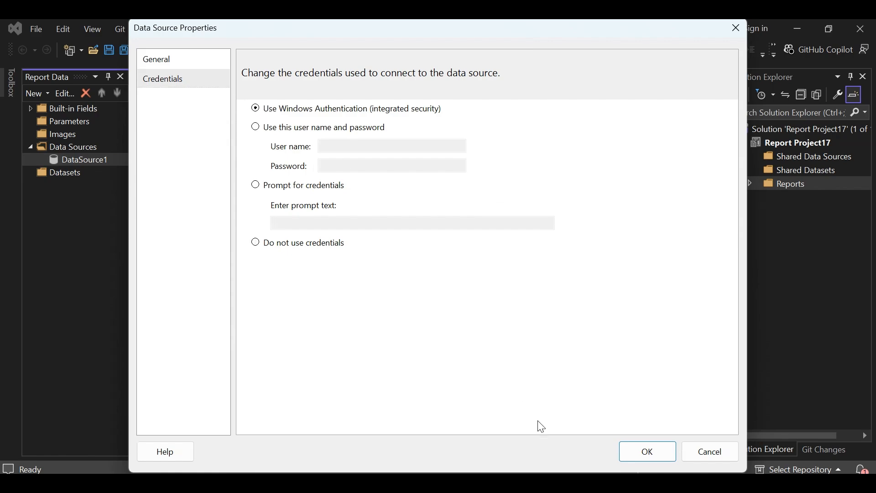
left_click(647, 450)
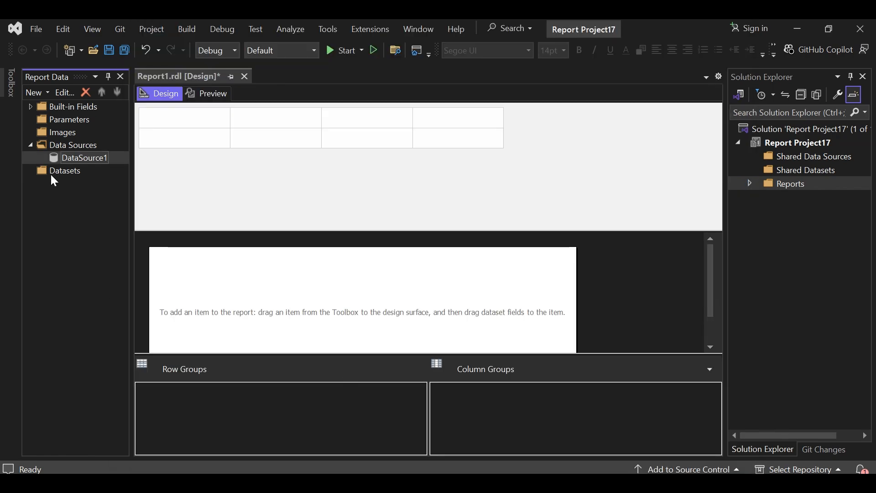
Step: Add a report parameter and name it ParaYear
right_click(51, 175)
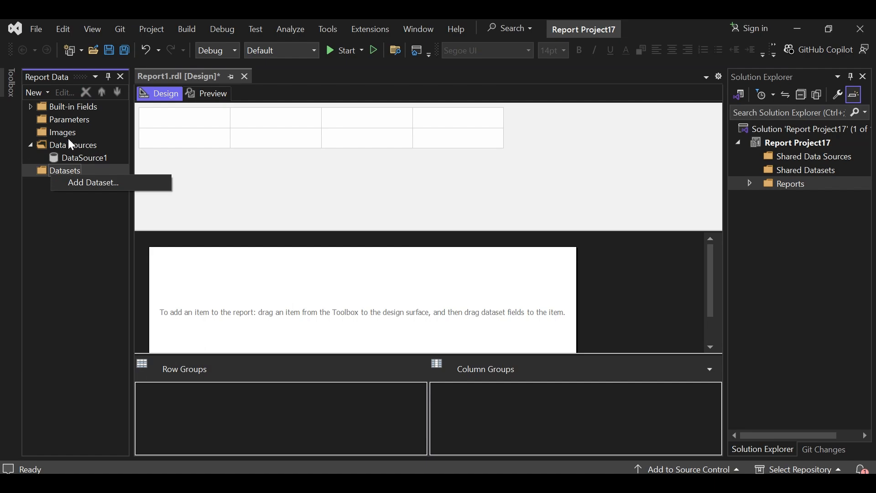
left_click(63, 114)
right_click(63, 119)
left_click(92, 127)
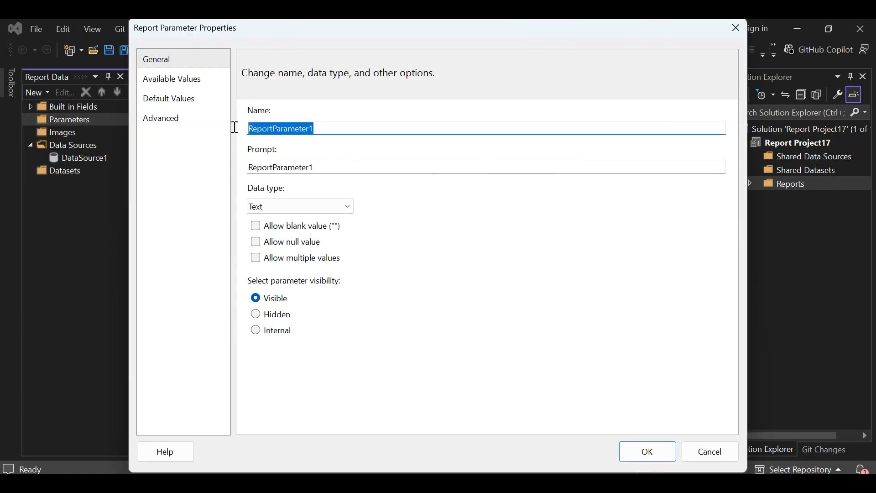
key("BackSpace")
type("Year")
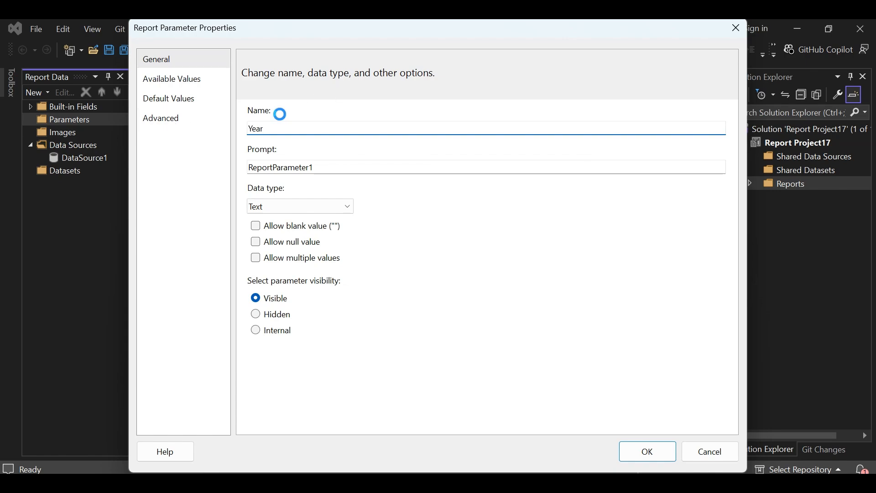
left_click(249, 128)
type("ParaYear")
Step: Set the ParaYear parameter's prompt to "Enter Year" and save the parameter
double_click(323, 167)
type("E")
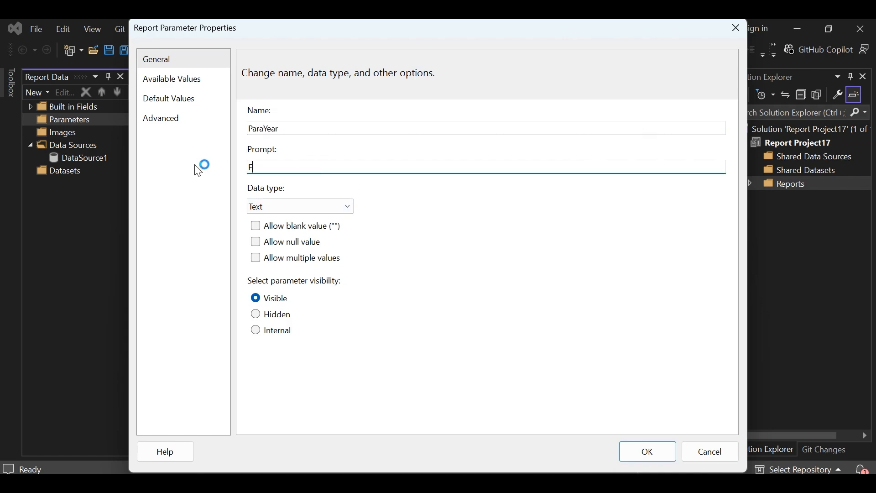
type("nter Year")
left_click(631, 453)
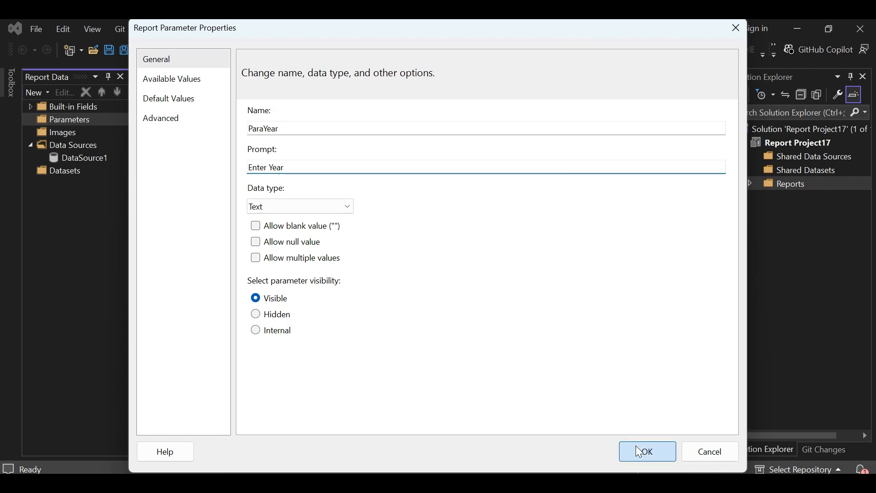
Step: Add a dataset embedded in the report that uses DataSource1
right_click(64, 184)
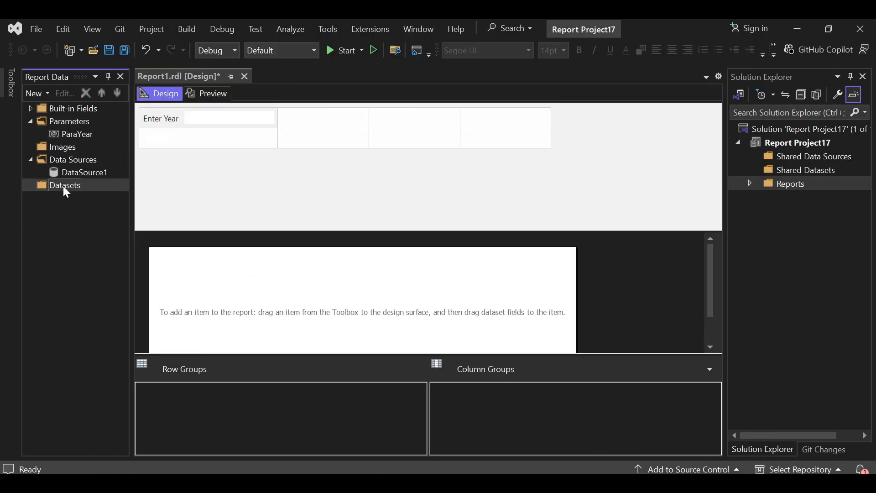
left_click(80, 193)
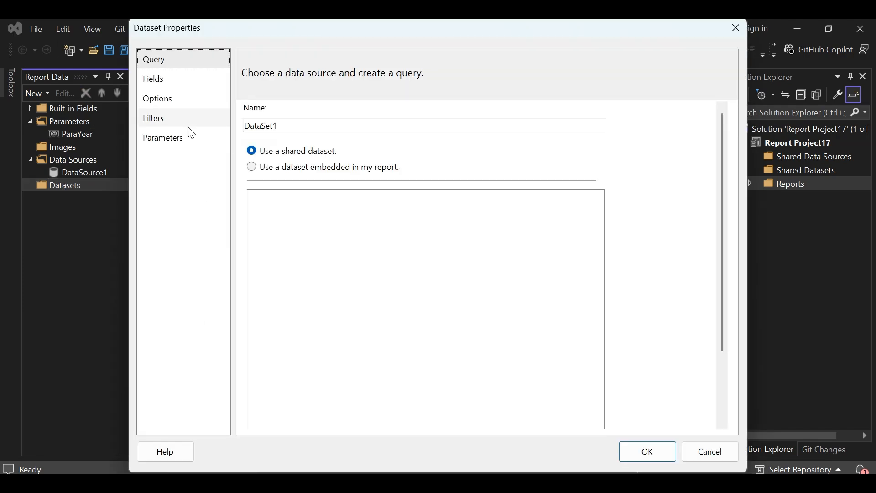
left_click(174, 137)
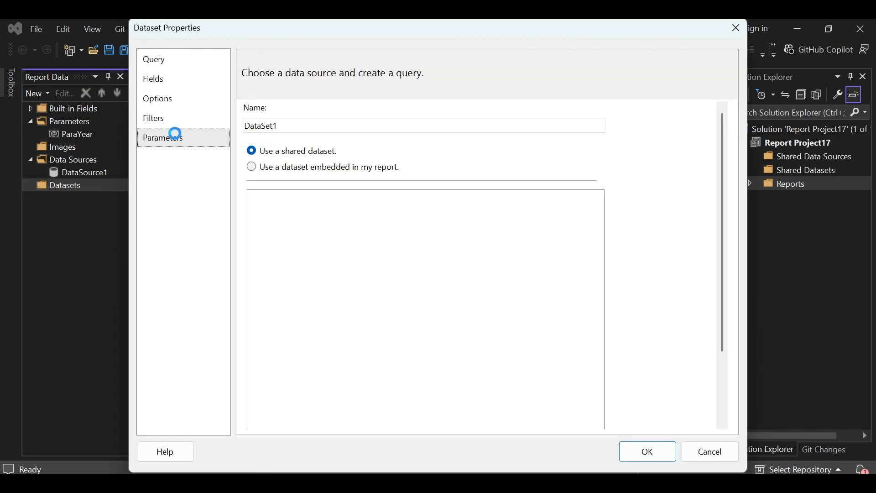
left_click(166, 78)
left_click(166, 63)
left_click(356, 167)
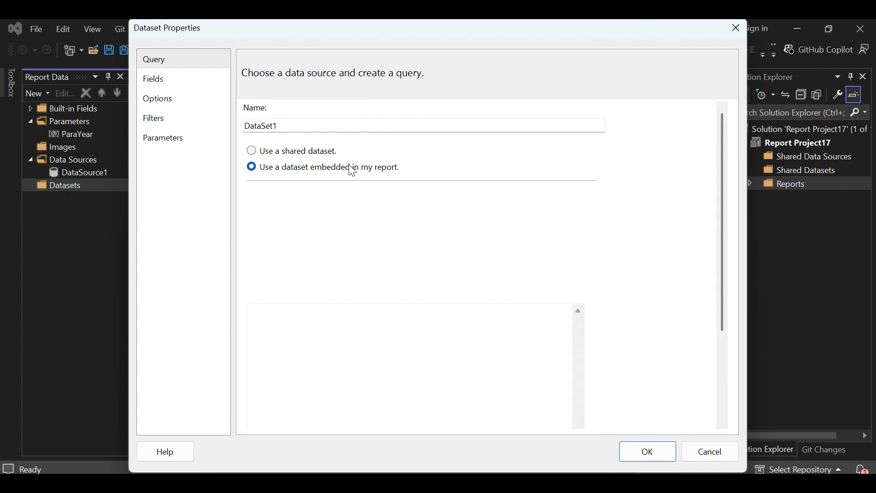
left_click(412, 212)
left_click(408, 226)
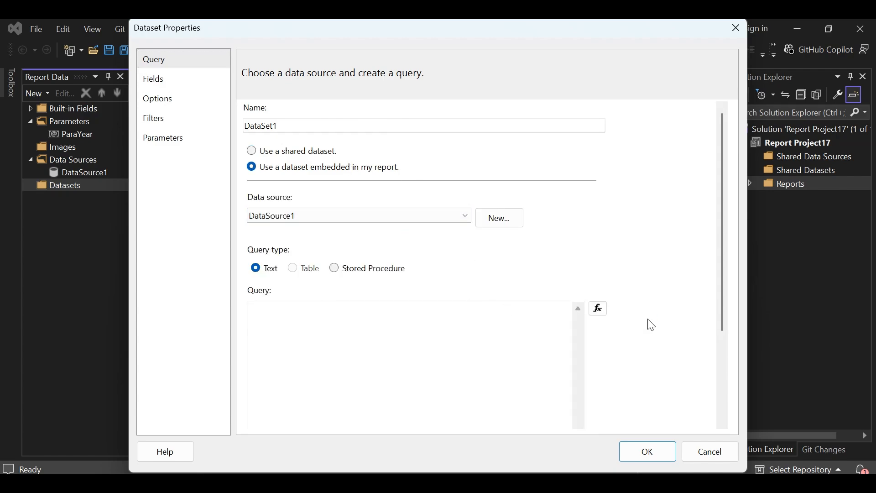
Step: Add the "Elite Sports Cars in Data" table to the dataset's query in the Query Designer
scroll(717, 368, "down", 3)
left_click(438, 366)
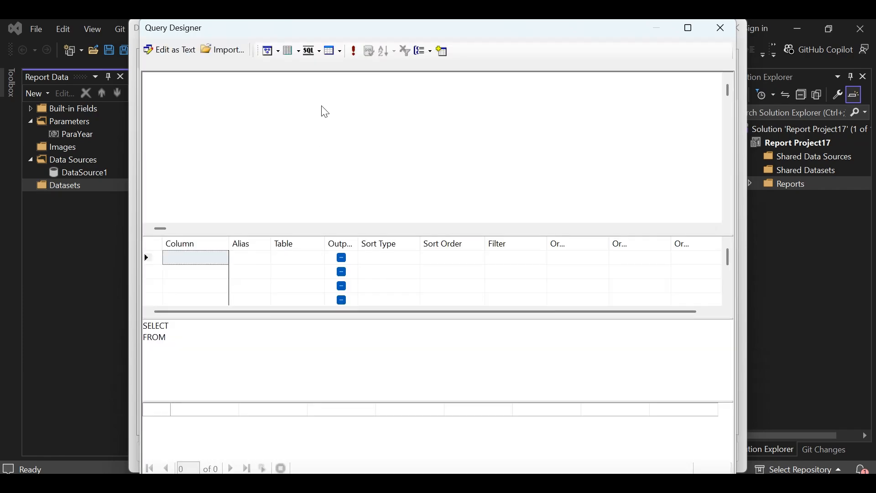
left_click(445, 54)
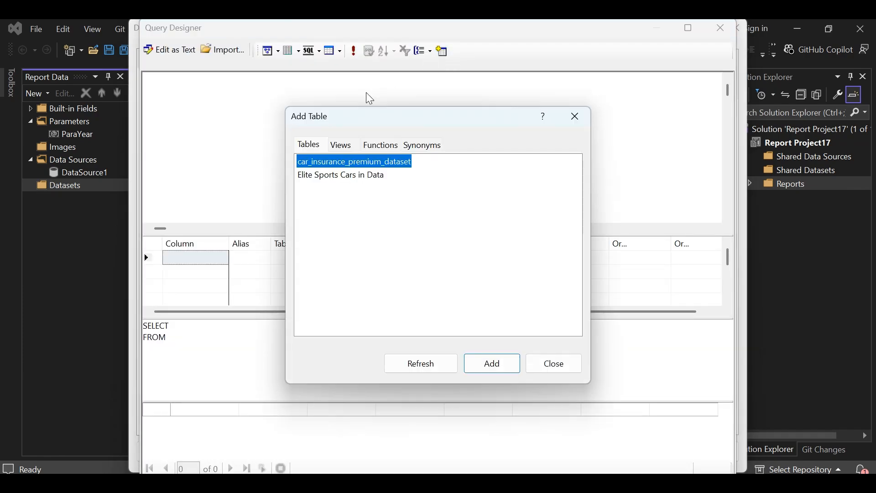
left_click(350, 177)
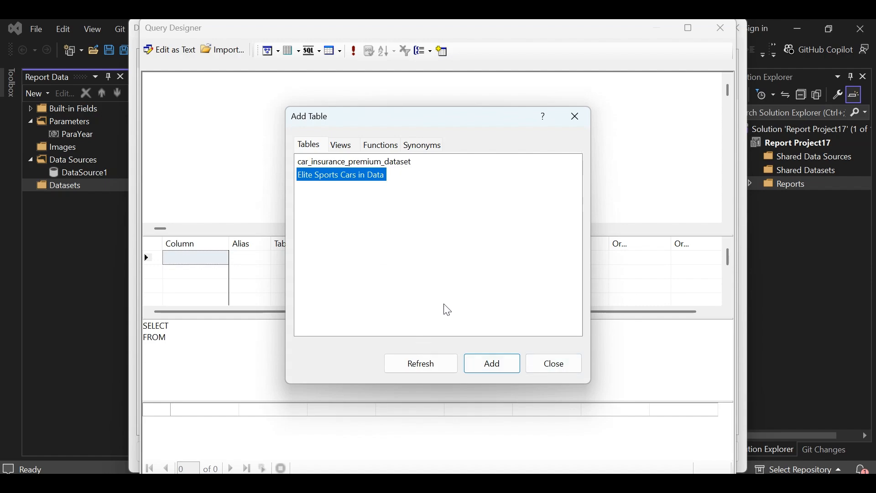
left_click(483, 367)
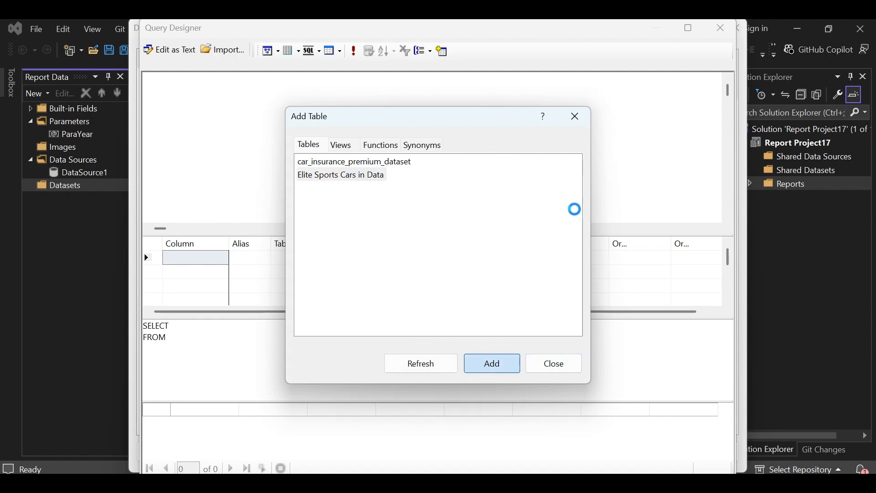
left_click(577, 123)
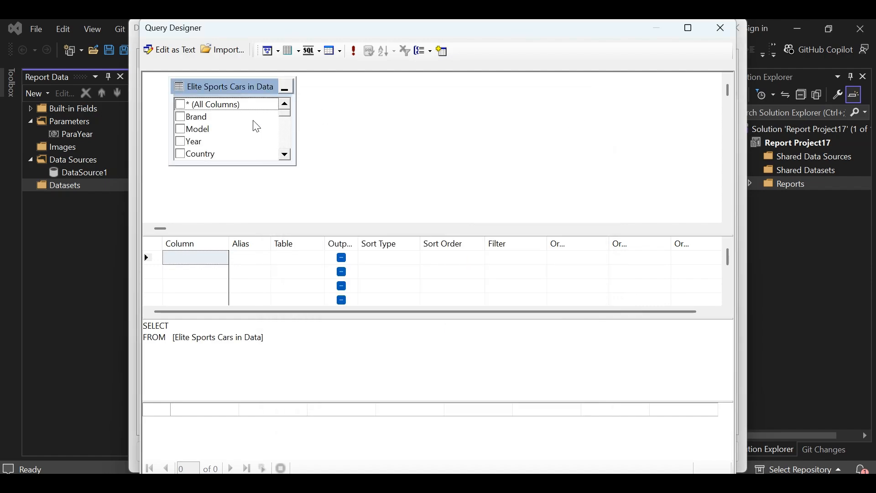
Step: Include the Brand, Model, Year, Condition and Country columns of the Elite Sports Cars table in the query output
left_click(177, 117)
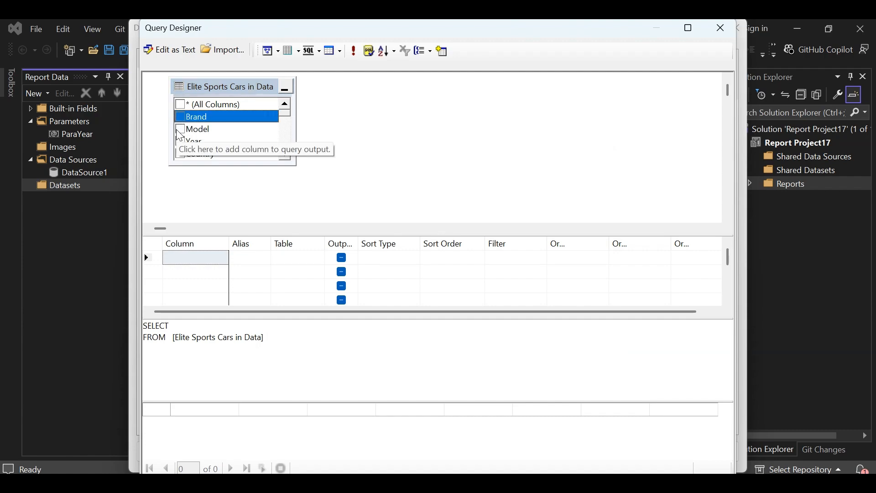
left_click(180, 130)
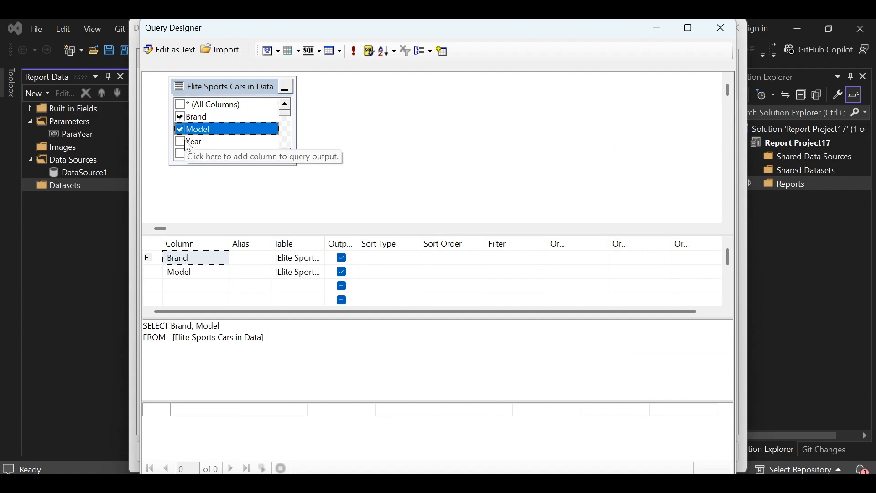
left_click(180, 142)
scroll(188, 146, "down", 1)
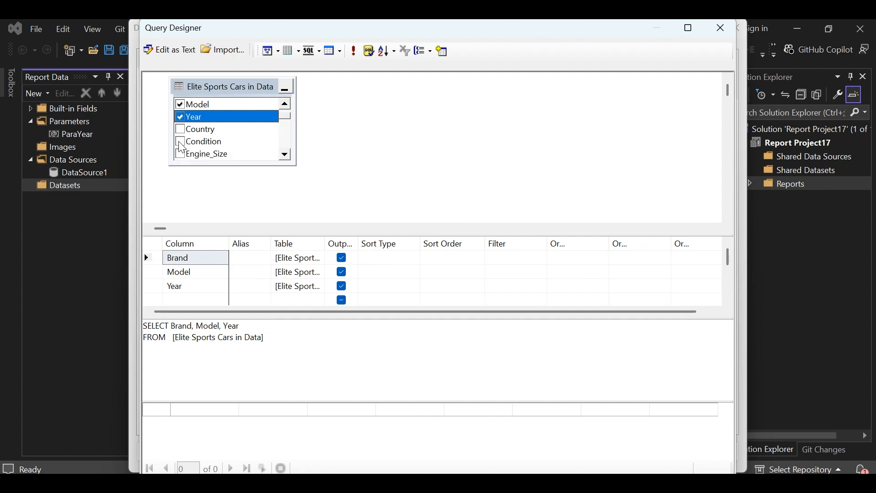
left_click(180, 142)
scroll(233, 142, "down", 1)
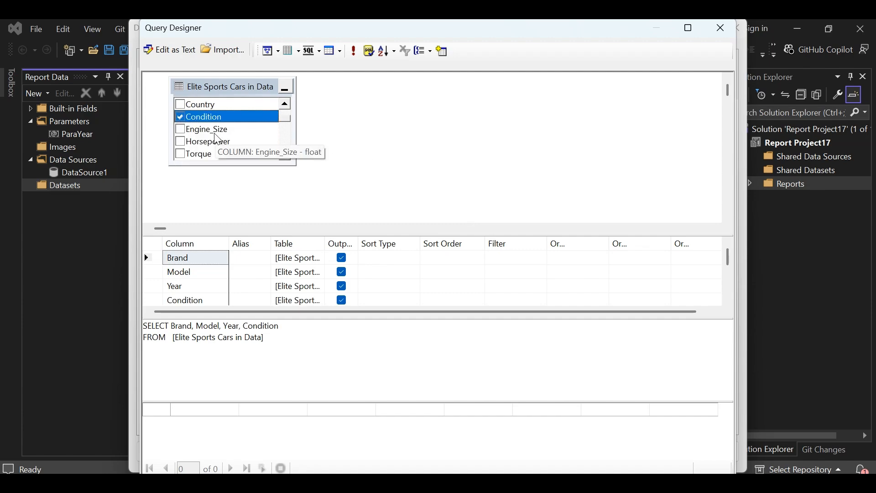
scroll(218, 137, "up", 1)
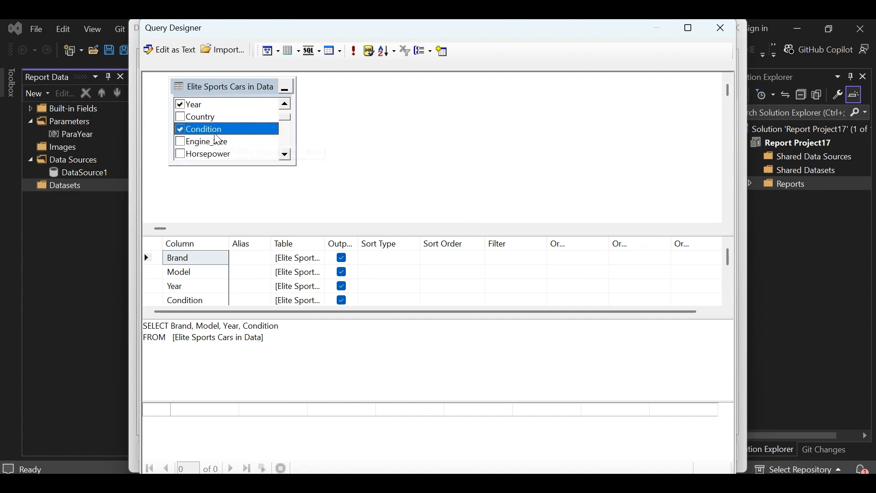
left_click(180, 117)
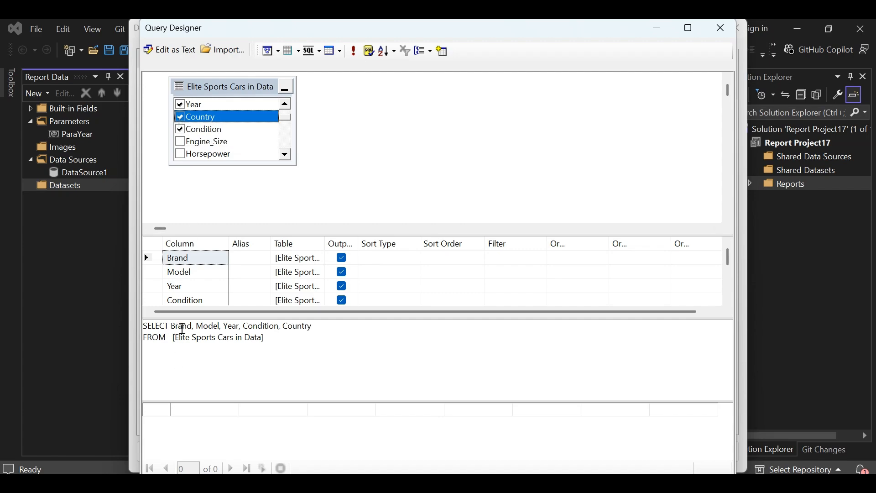
scroll(264, 361, "down", 2)
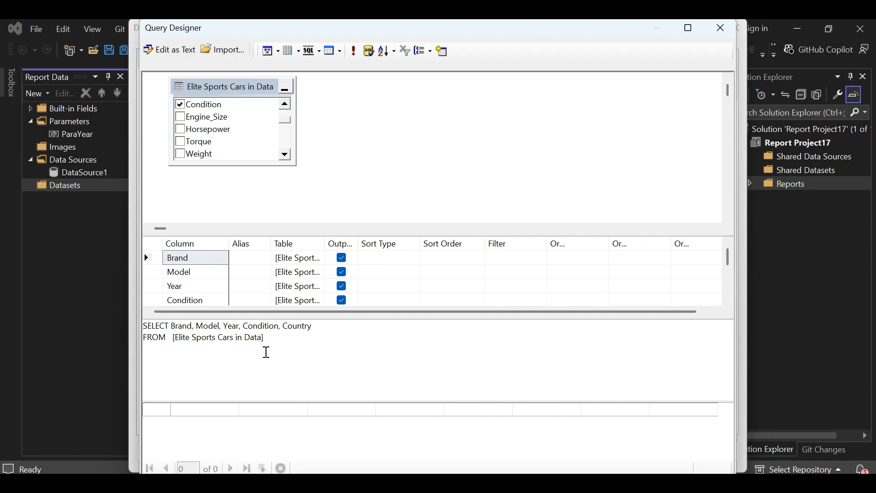
left_click(288, 348)
type("where Year =@ParaYear")
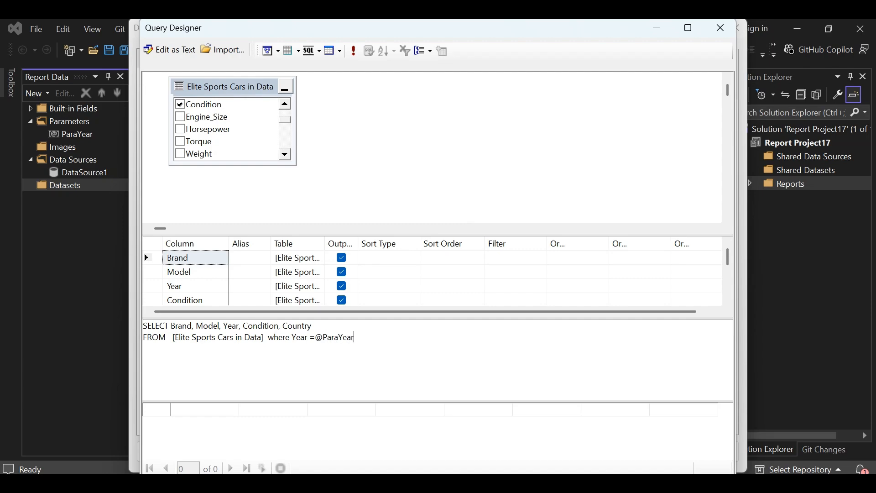
left_click(689, 28)
left_click(787, 459)
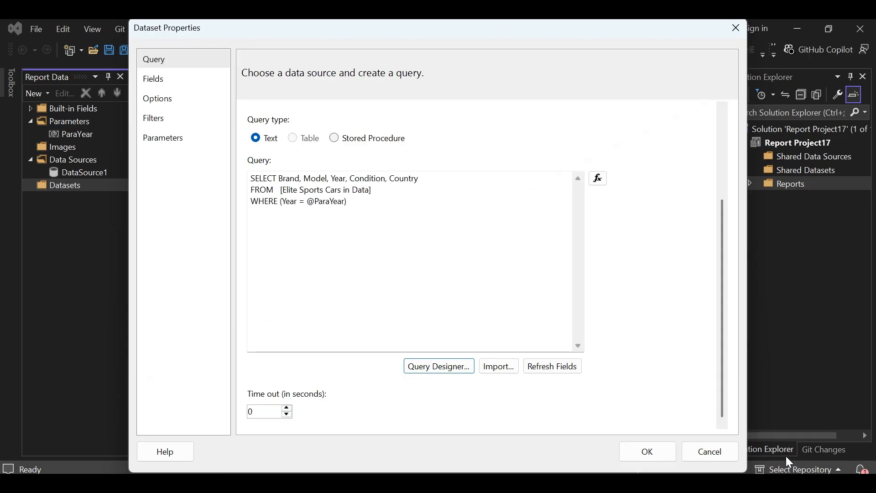
left_click(656, 454)
Step: Shrink the parameters area above the design surface and enlarge the report body in width and height
left_click_drag(283, 232, 288, 122)
left_click_drag(578, 206, 704, 188)
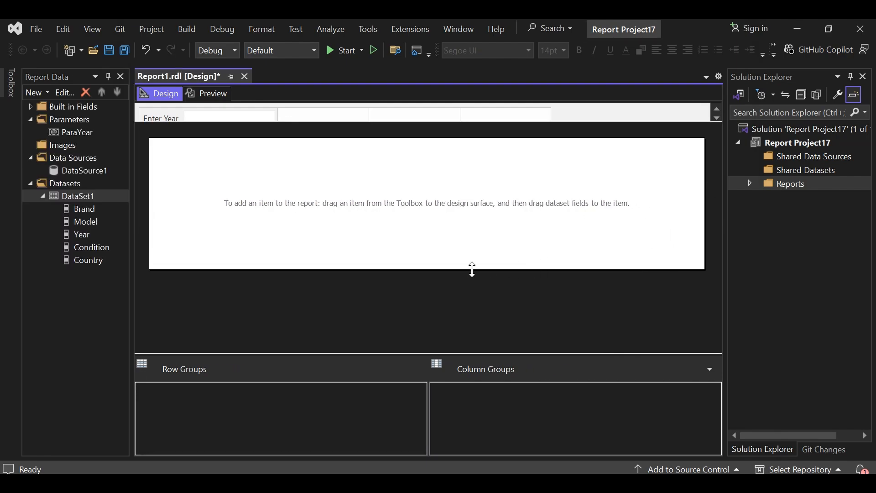
left_click_drag(471, 269, 461, 354)
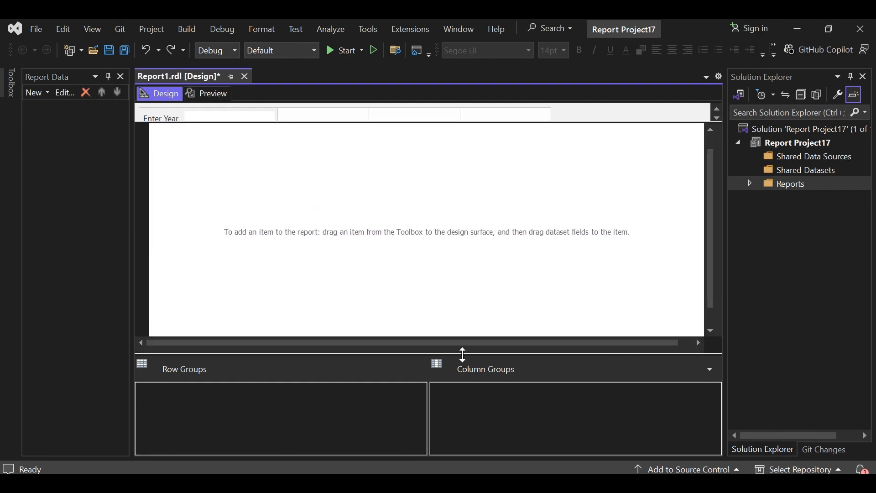
Step: Insert a basic column chart into the middle of the report body
left_click(12, 79)
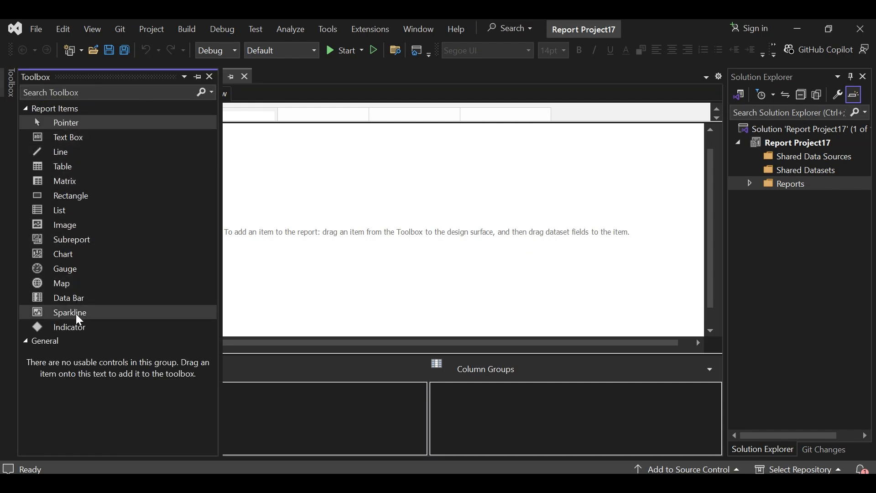
left_click(73, 256)
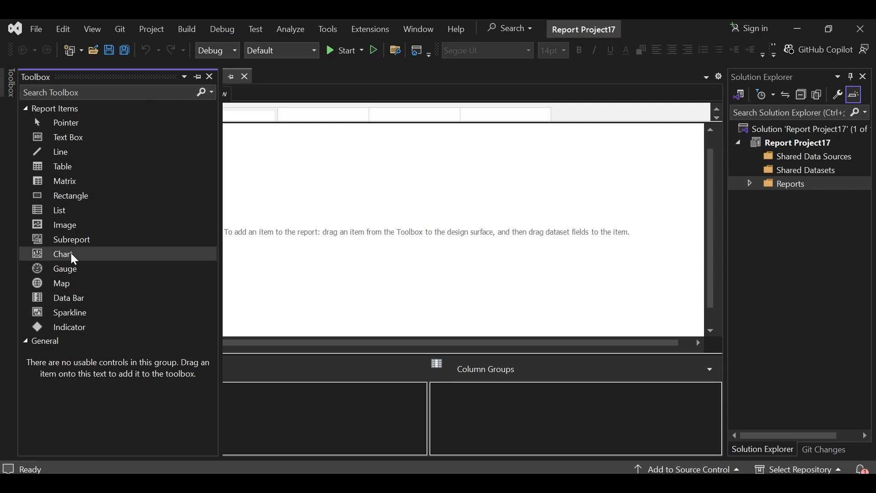
left_click_drag(169, 254, 322, 221)
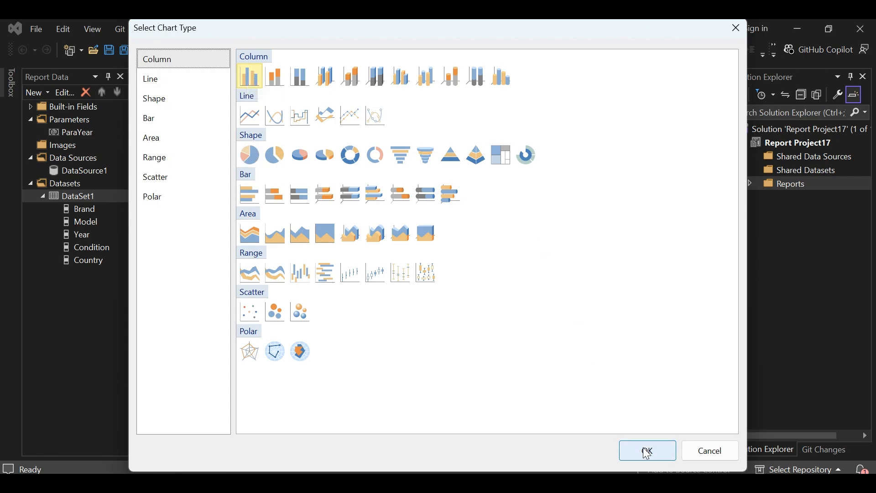
left_click(647, 452)
left_click(405, 219)
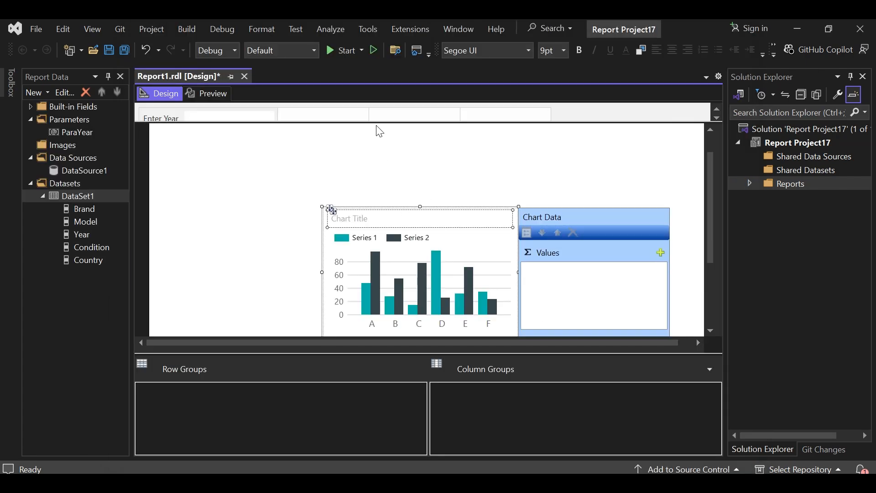
scroll(624, 178, "down", 5)
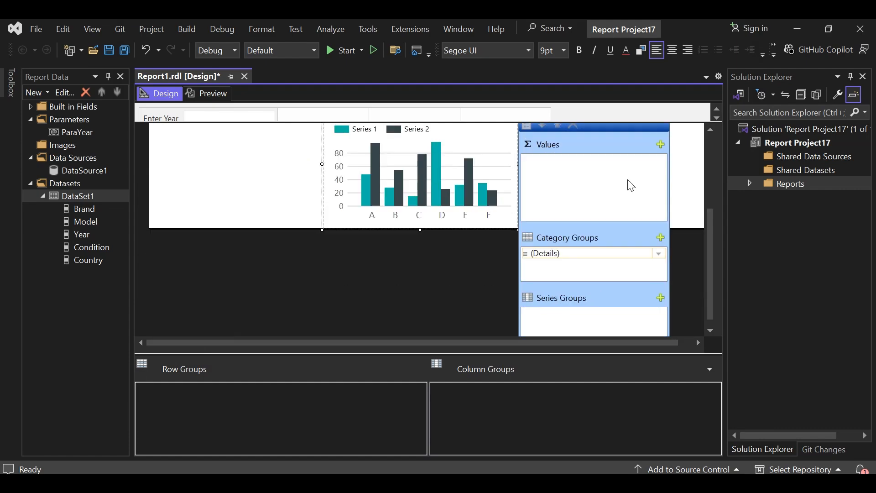
left_click(661, 145)
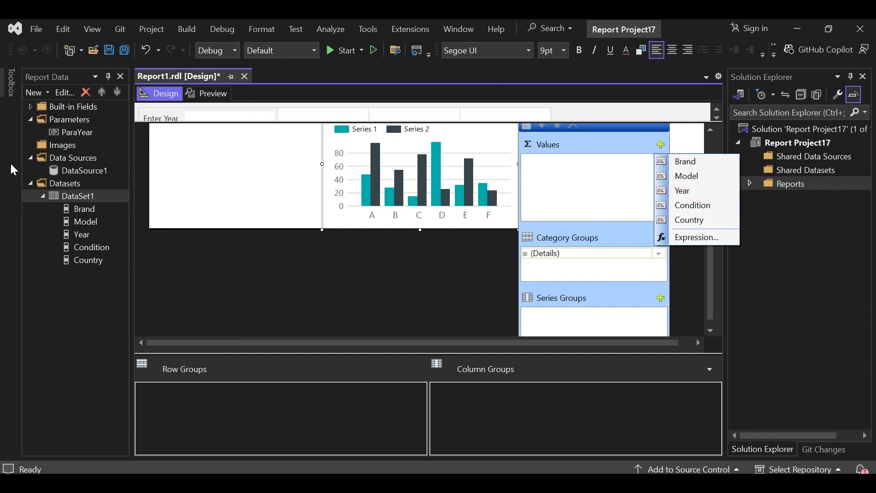
left_click(237, 191)
Step: Add the Weight column to DataSet1's query in the Query Designer and save the dataset
double_click(81, 195)
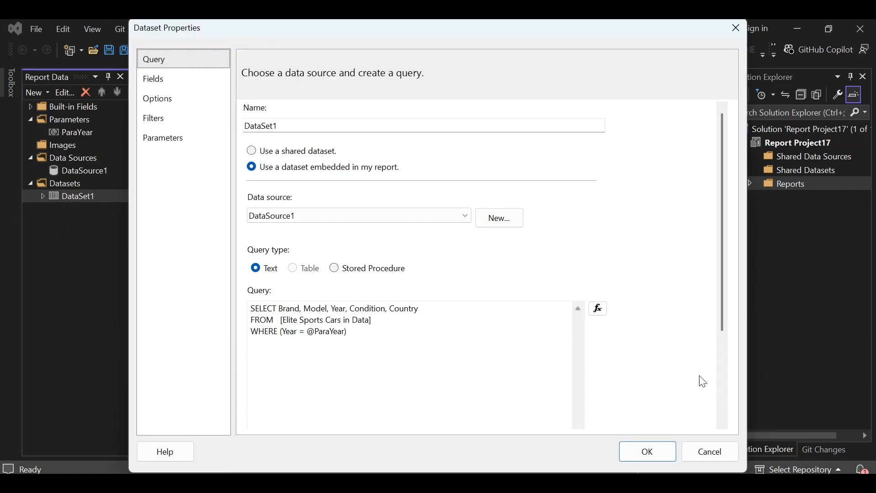
scroll(723, 397, "down", 3)
left_click(441, 367)
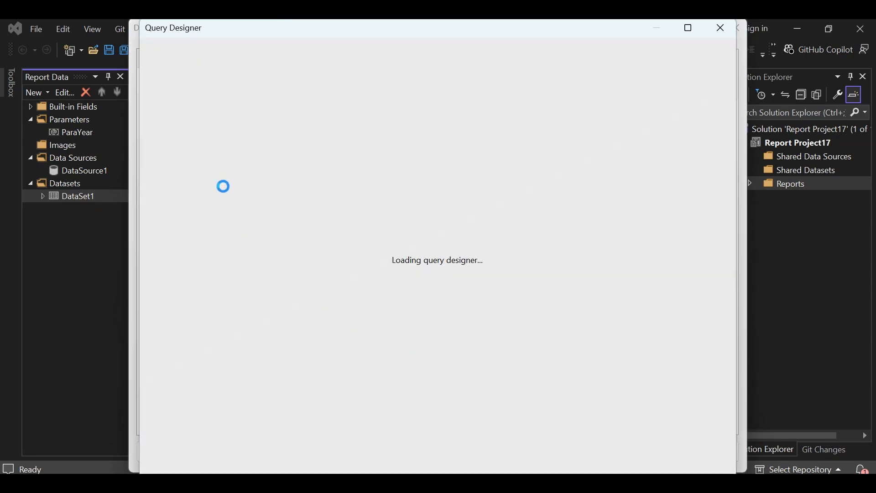
scroll(249, 140, "down", 2)
scroll(250, 170, "up", 2)
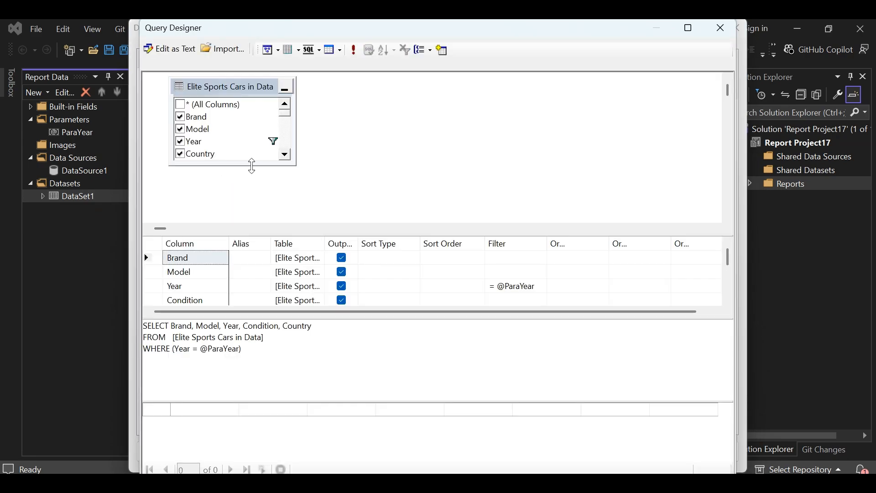
left_click(284, 155)
left_click(285, 155)
left_click(284, 155)
left_click(284, 155)
left_click(284, 155)
left_click(285, 155)
left_click(285, 155)
left_click(285, 155)
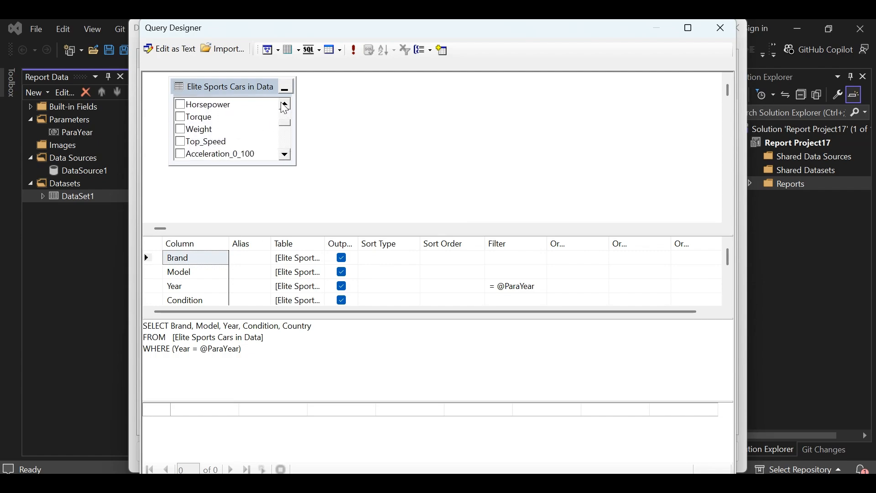
left_click(181, 129)
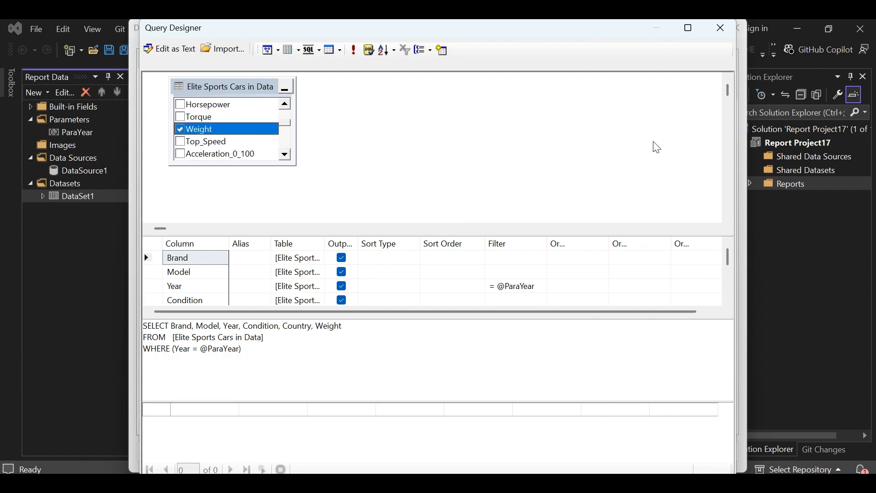
left_click(690, 29)
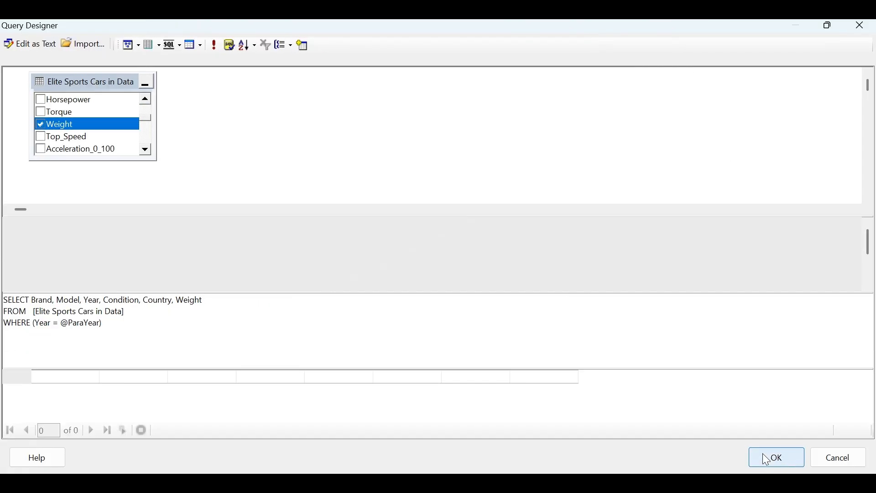
left_click(762, 452)
left_click(648, 452)
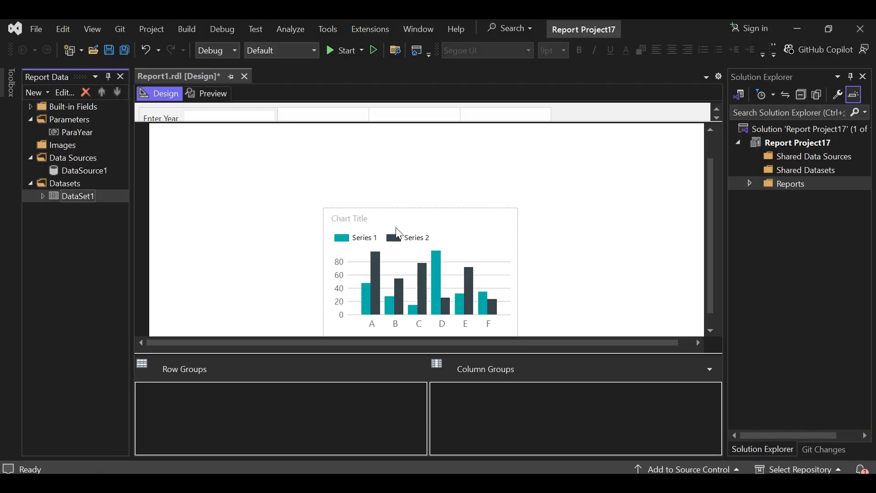
Step: Expand DataSet1's fields and add the Weight field to the column chart's values
left_click(374, 212)
left_click(43, 196)
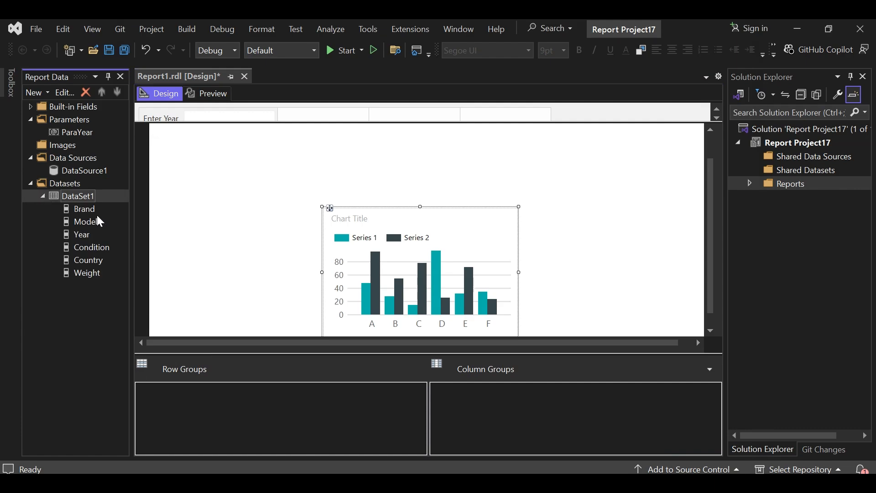
left_click(502, 257)
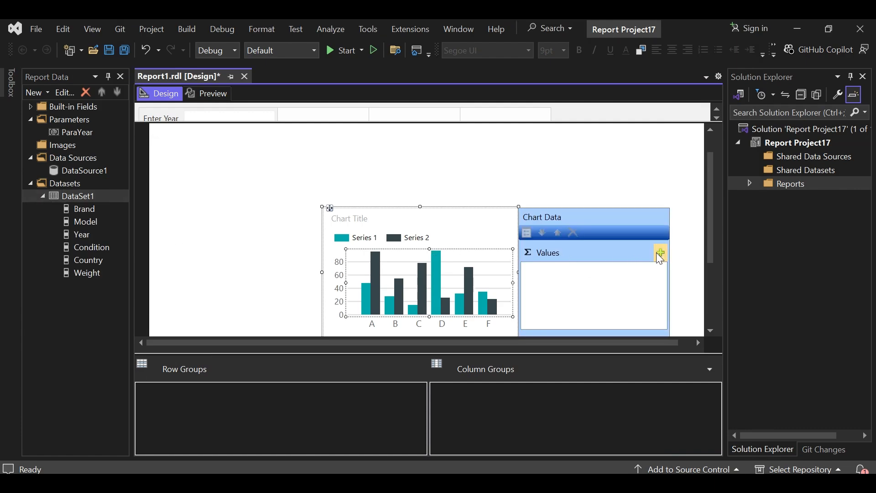
left_click(661, 252)
left_click(687, 342)
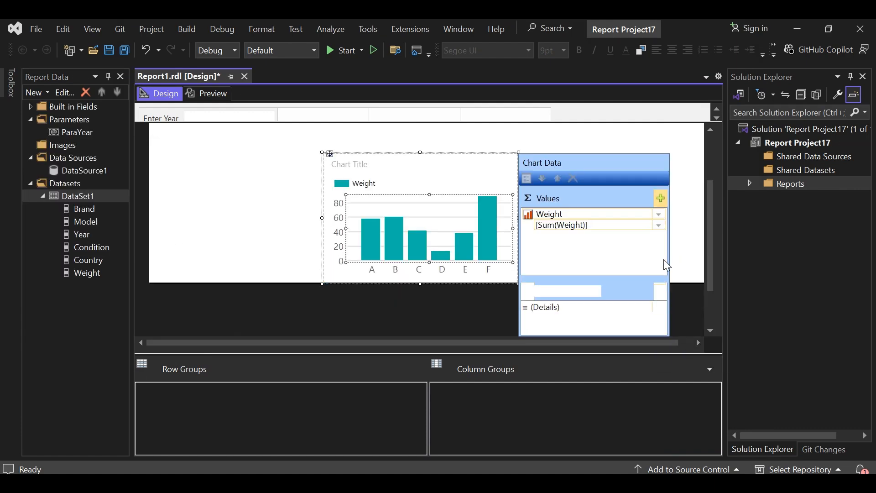
Step: Group the chart's categories by Year and its series by Country
left_click(658, 309)
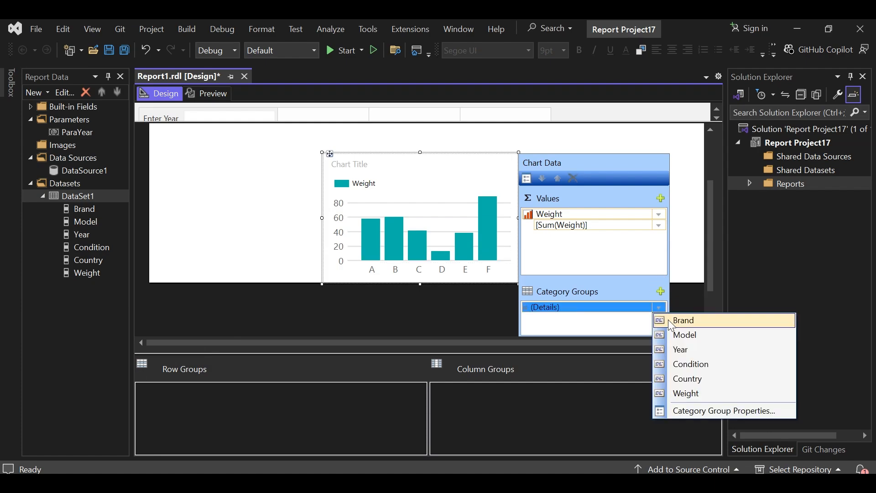
left_click(677, 349)
scroll(718, 313, "down", 3)
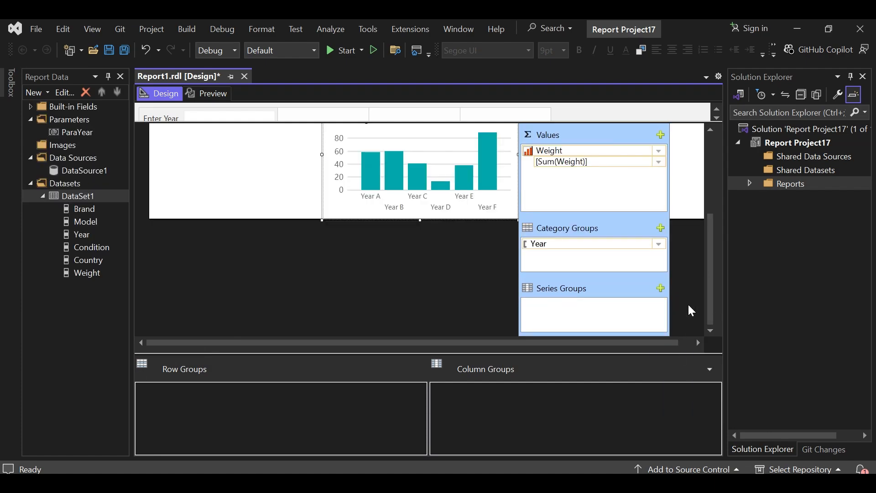
left_click(660, 288)
left_click(688, 363)
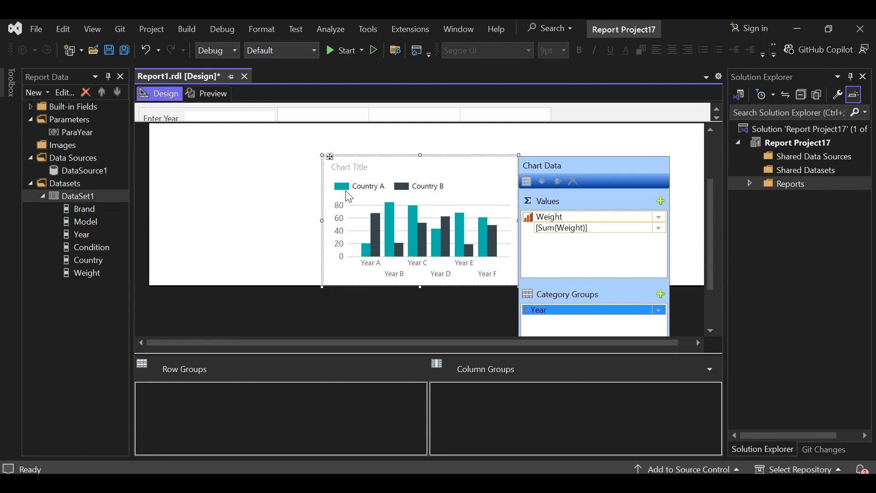
Step: Preview the report for the year 1998
left_click(209, 93)
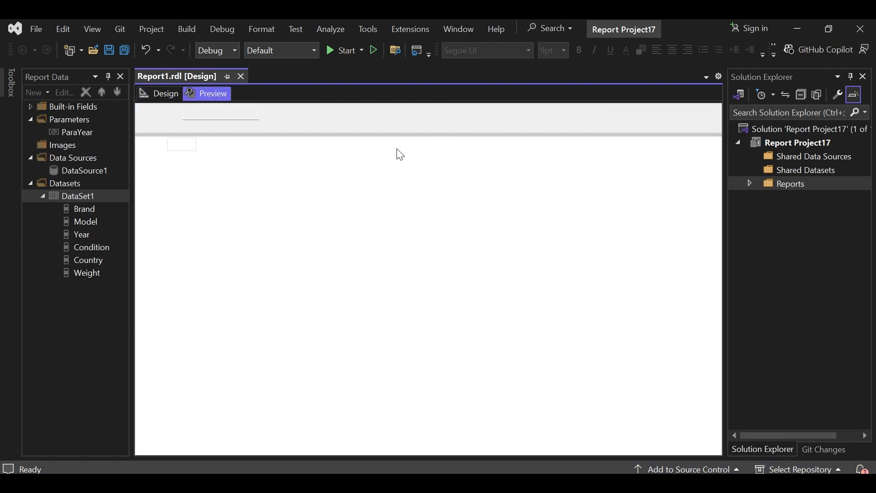
left_click(241, 113)
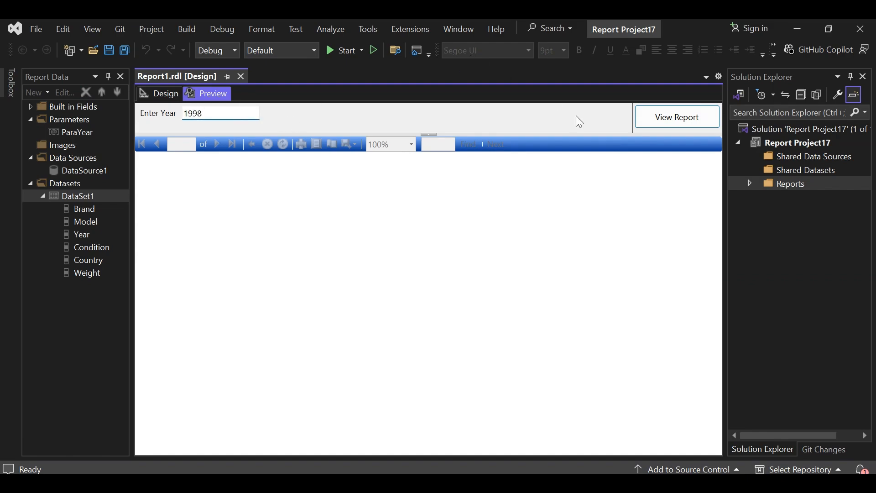
left_click(652, 120)
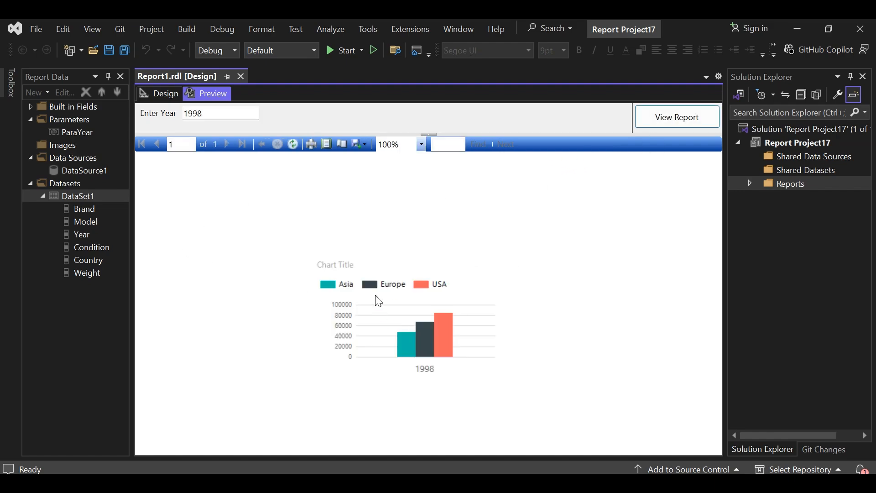
Step: Add a new empty report named Report2.rdl to the project and shrink its parameter area
left_click(157, 96)
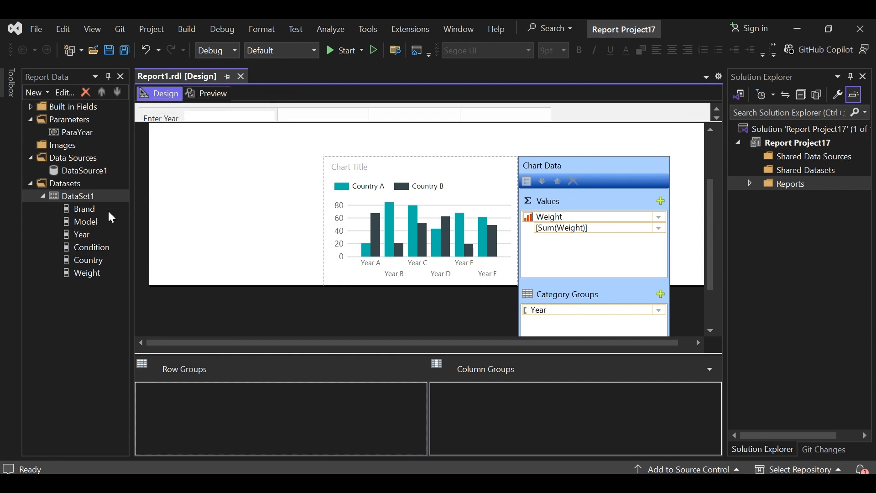
right_click(798, 184)
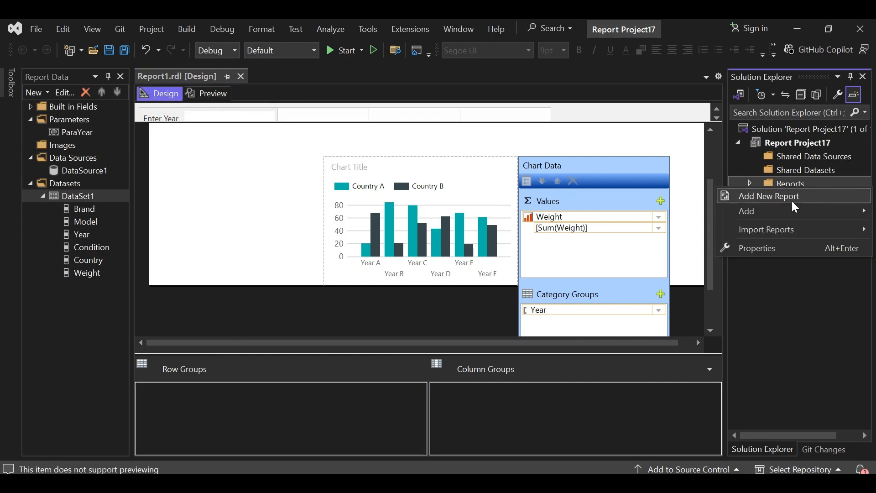
mouse_move(790, 209)
left_click(640, 215)
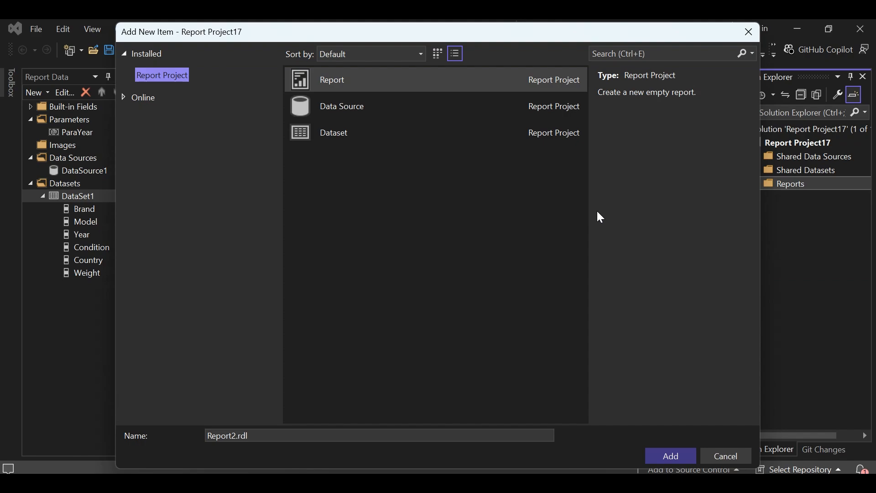
left_click(689, 457)
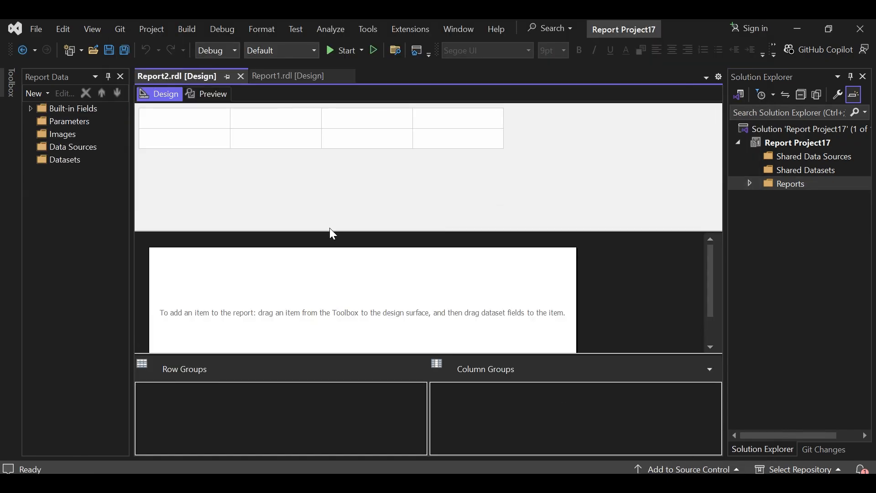
left_click_drag(312, 236, 329, 114)
Step: Add an embedded Microsoft SQL Server data source to Report2, entering the server name and choosing the CarInsurance database
left_click(61, 148)
right_click(61, 149)
left_click(77, 155)
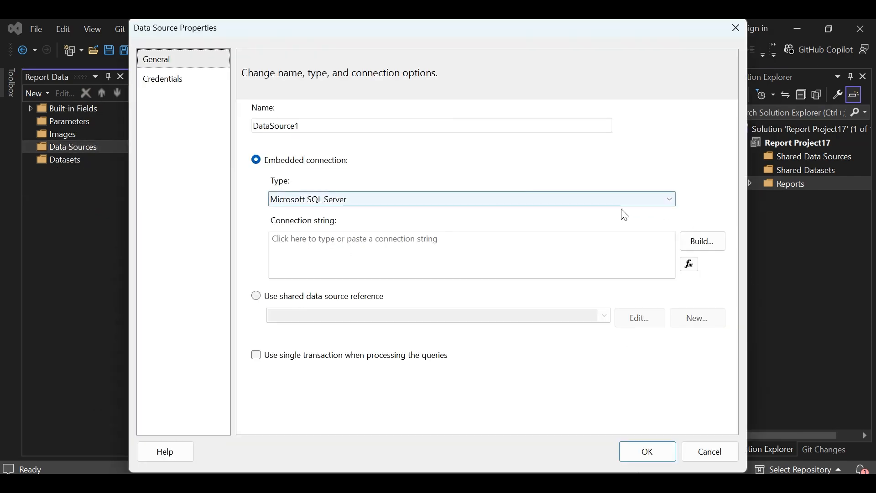
left_click(703, 241)
left_click(298, 114)
type("Raji")
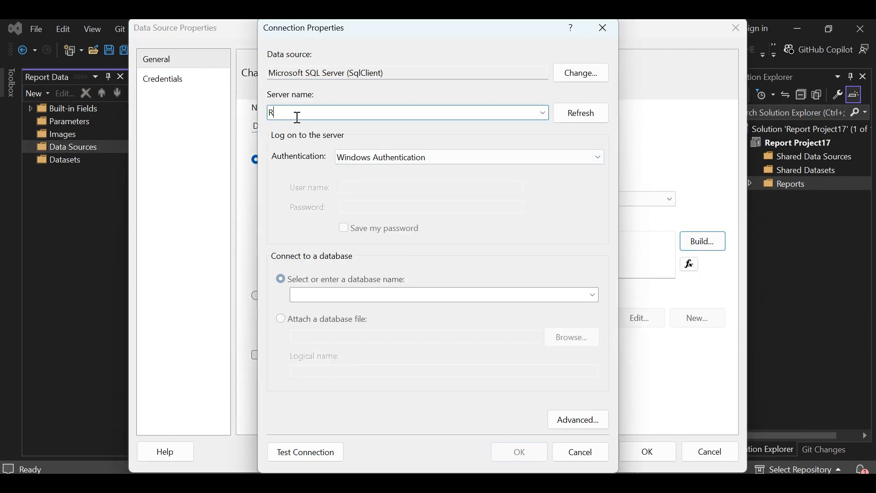
left_click(591, 296)
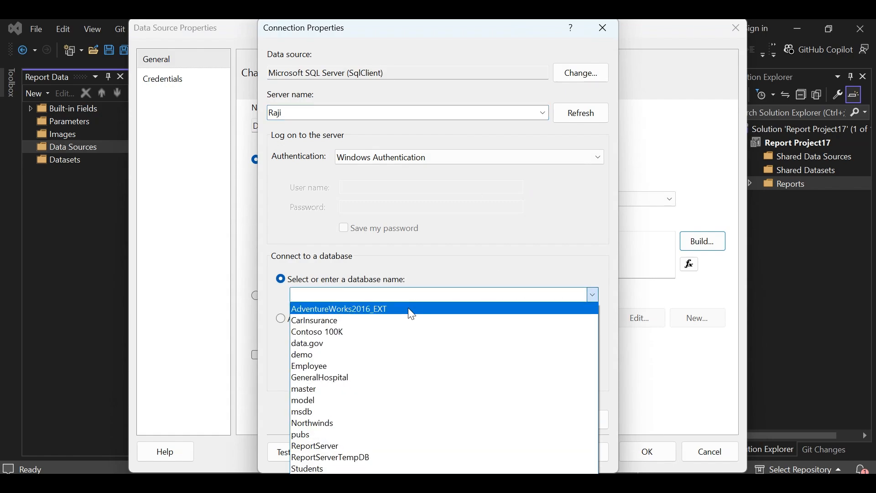
left_click(377, 322)
Step: Set TrustServerCertificate to True in the connection's advanced properties and save the data source
left_click(568, 419)
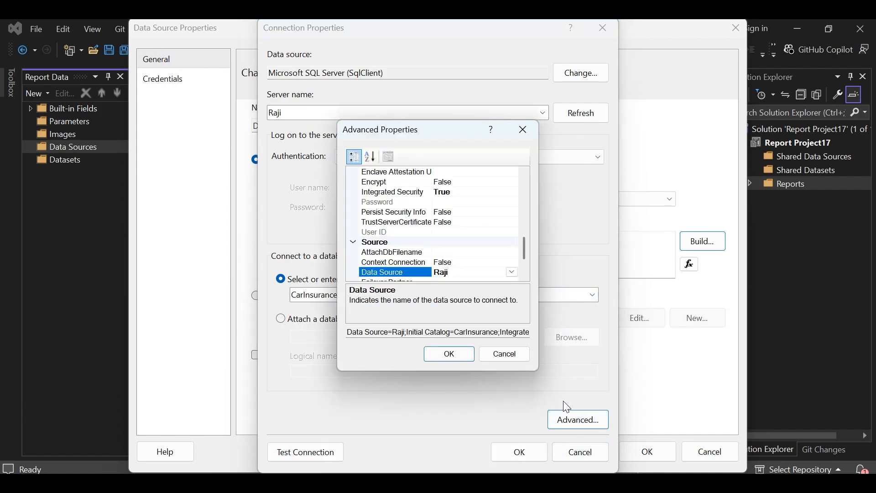
left_click(484, 222)
left_click(512, 222)
left_click(497, 231)
left_click(449, 355)
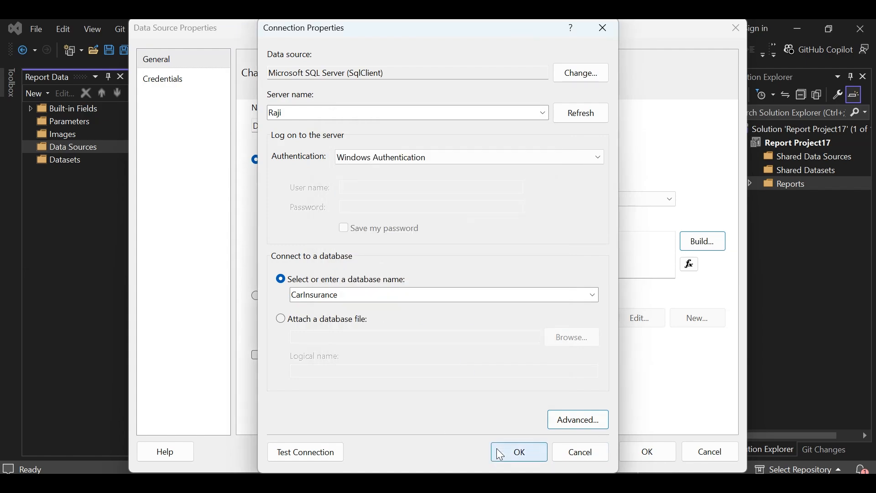
left_click(515, 451)
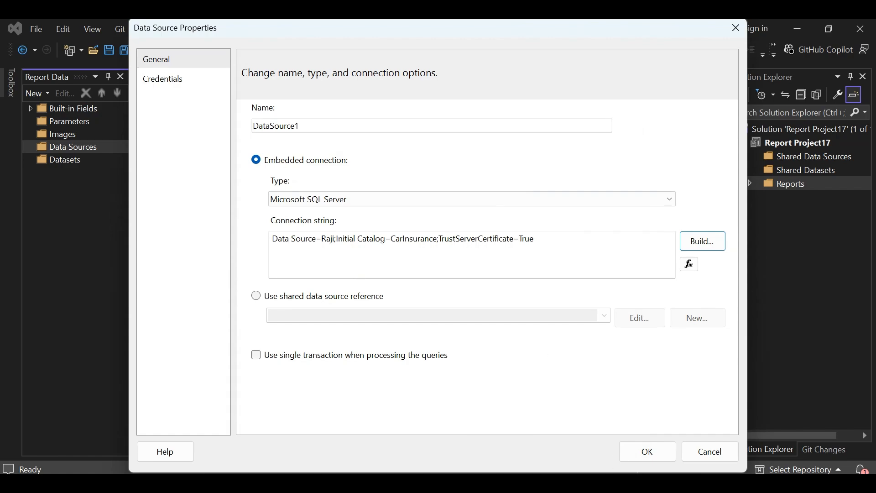
left_click(650, 451)
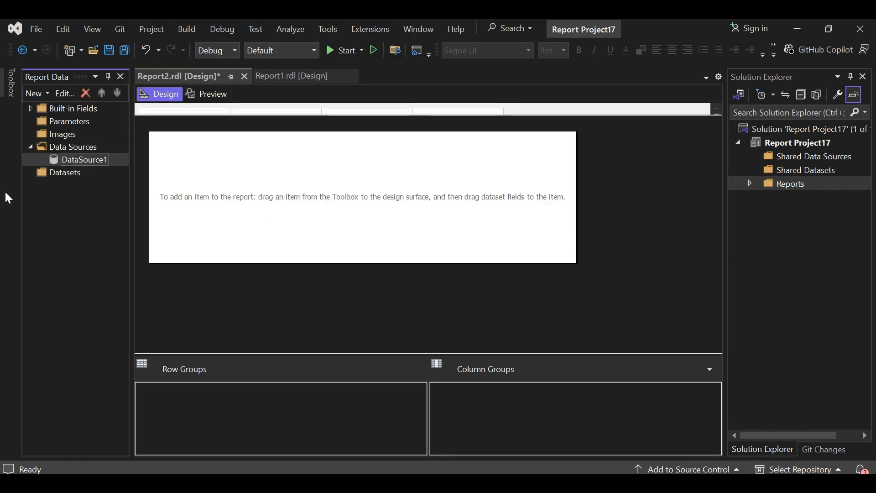
Step: Set DataSource1's credentials to Windows Authentication (integrated security)
double_click(72, 163)
left_click(154, 86)
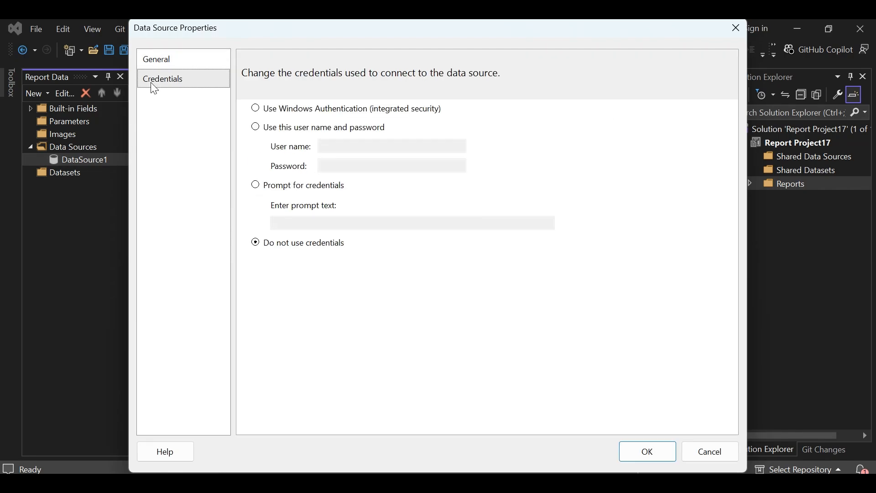
left_click(261, 112)
left_click(657, 459)
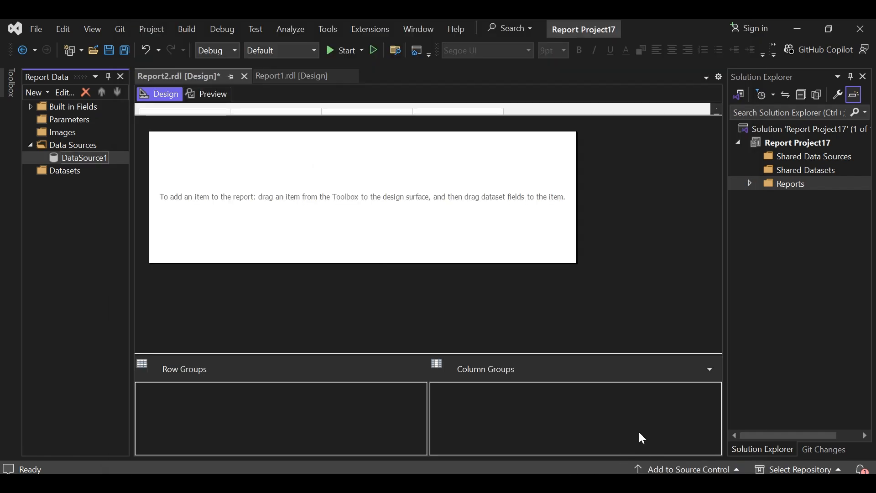
Step: Start a new dataset embedded in the report and base it on DataSource1
left_click(61, 176)
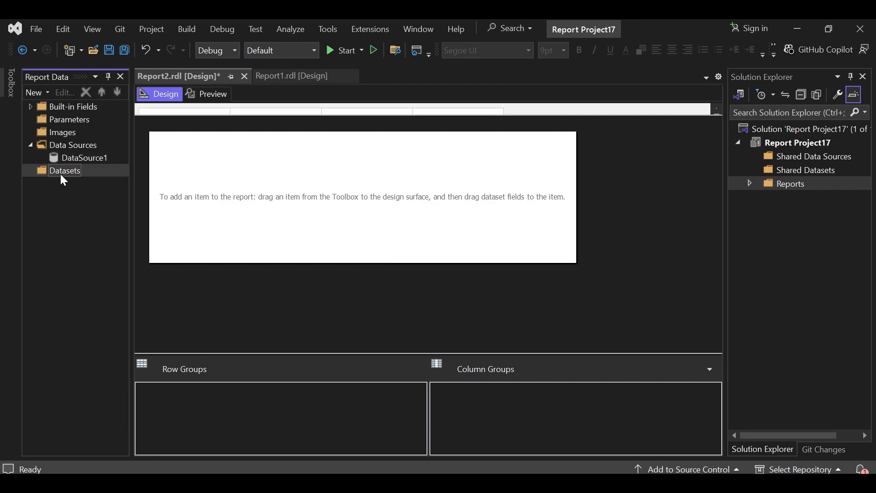
right_click(63, 180)
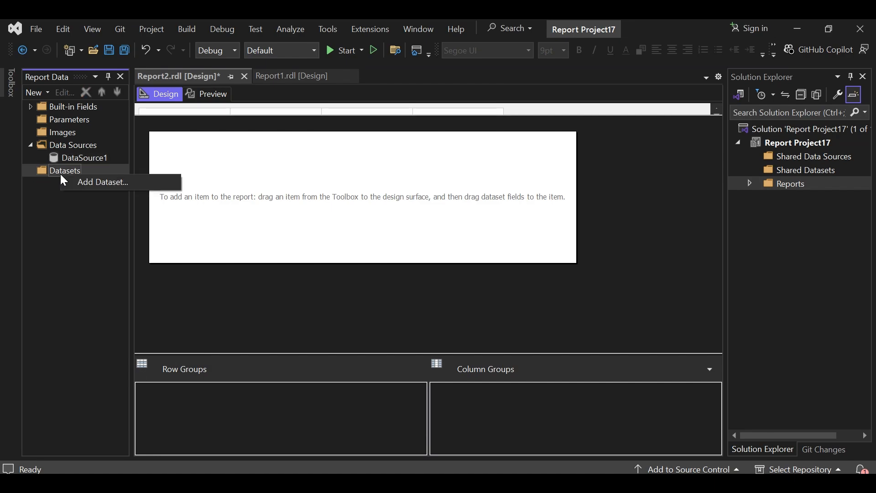
left_click(100, 185)
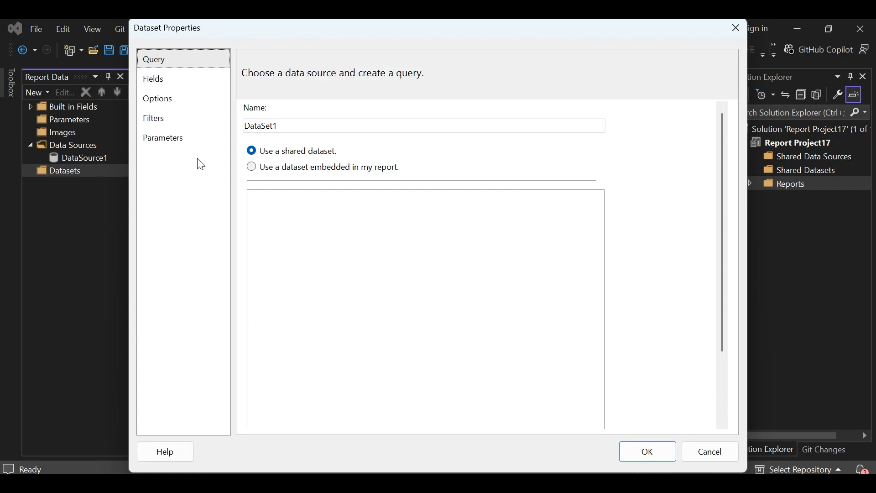
left_click(322, 168)
left_click(424, 221)
left_click(438, 229)
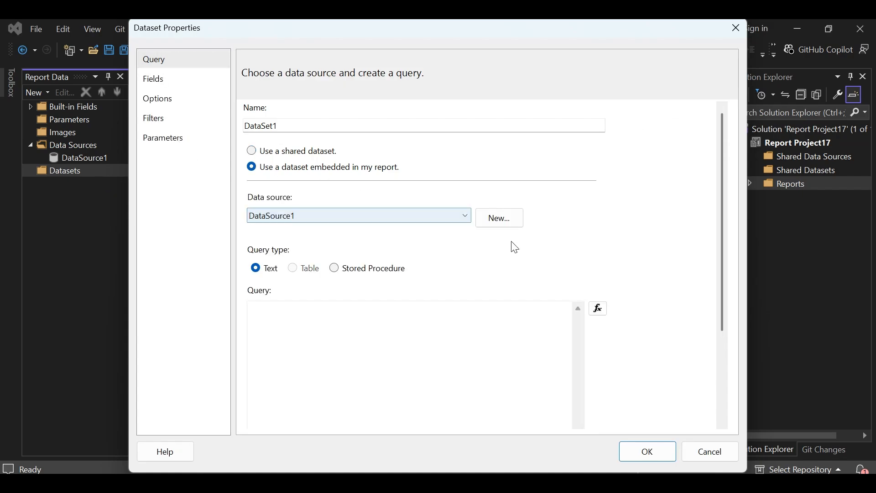
Step: Add the Elite Sports Cars in Data table to the dataset's query in the Query Designer
scroll(726, 383, "down", 3)
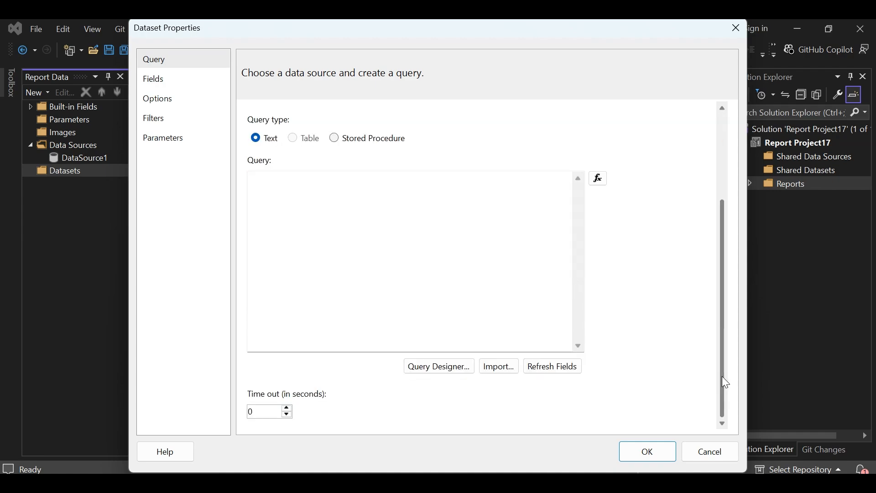
left_click(456, 366)
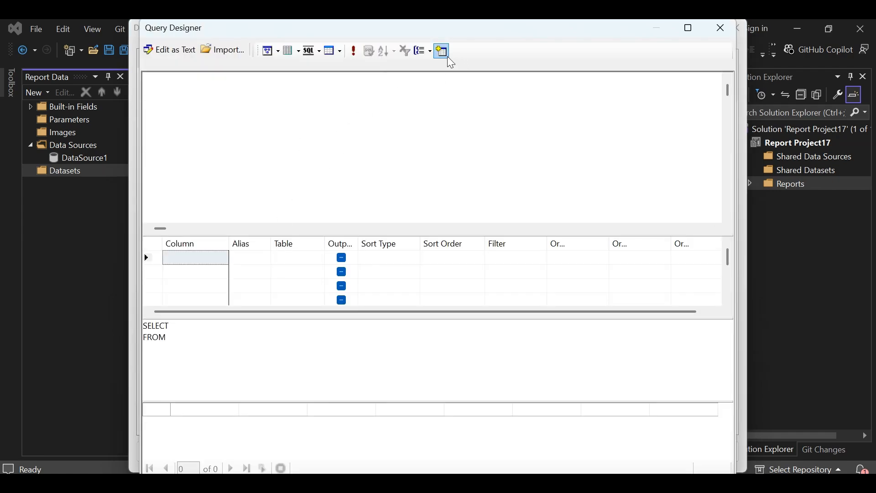
left_click(445, 53)
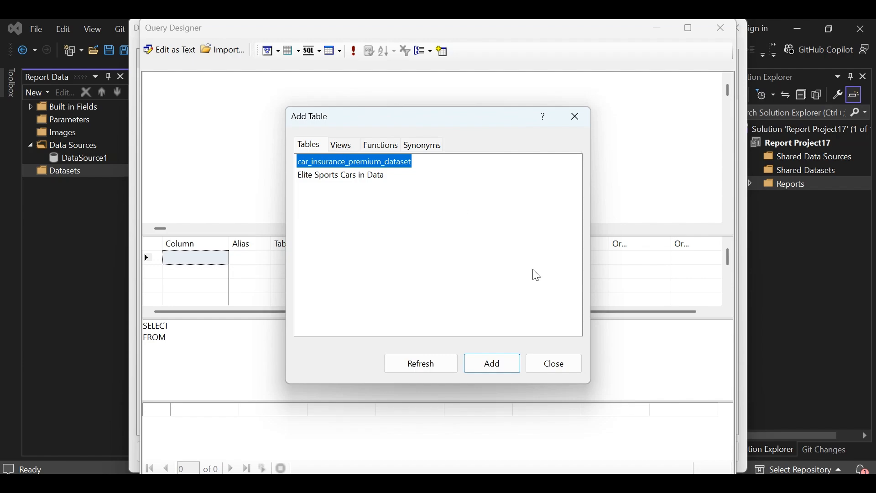
left_click(348, 177)
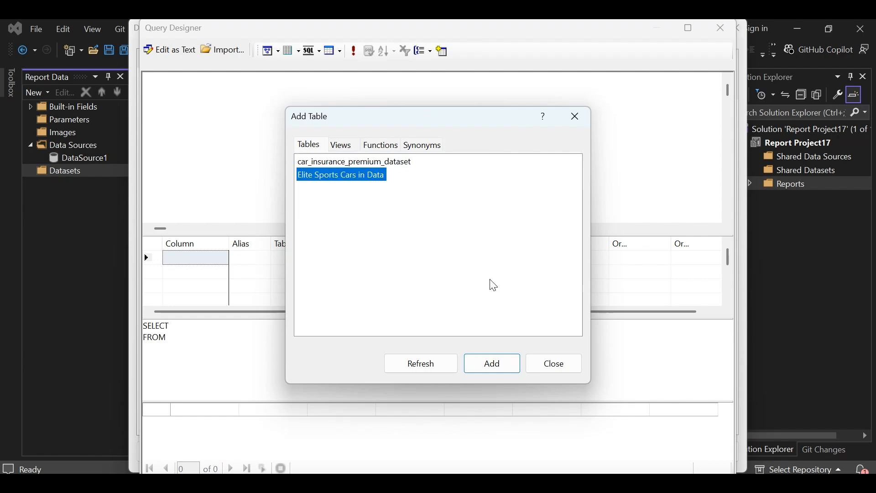
left_click(485, 364)
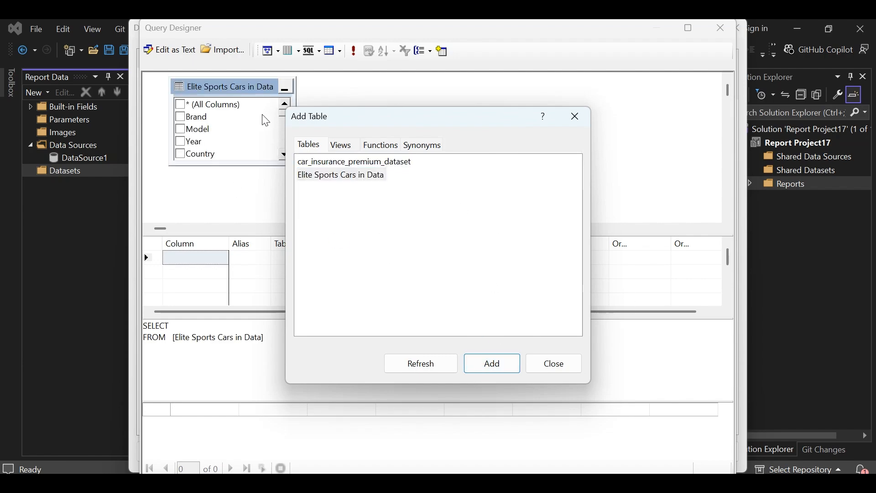
left_click(540, 363)
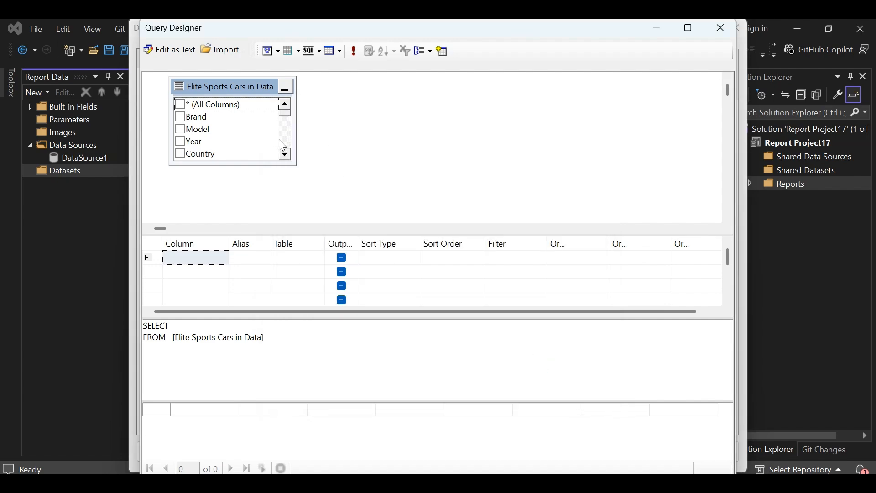
Step: Include the Year and Country columns of the sports cars table in the query output
scroll(285, 127, "down", 5)
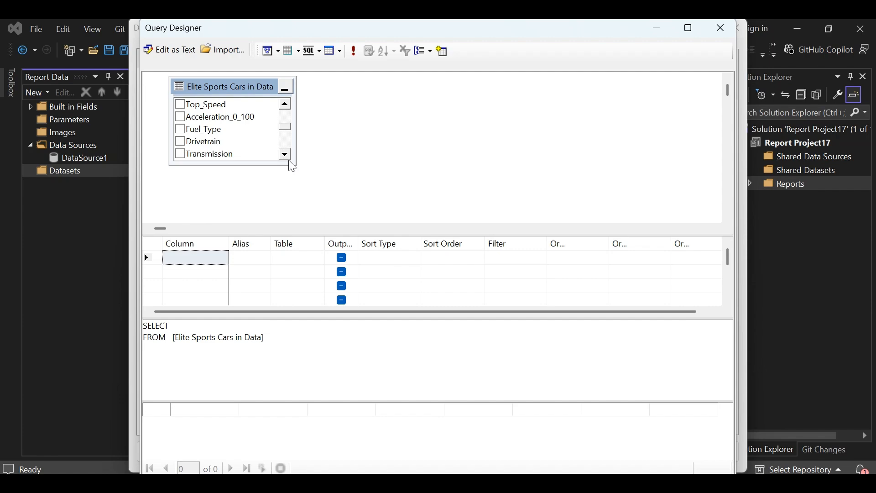
left_click_drag(278, 128, 286, 97)
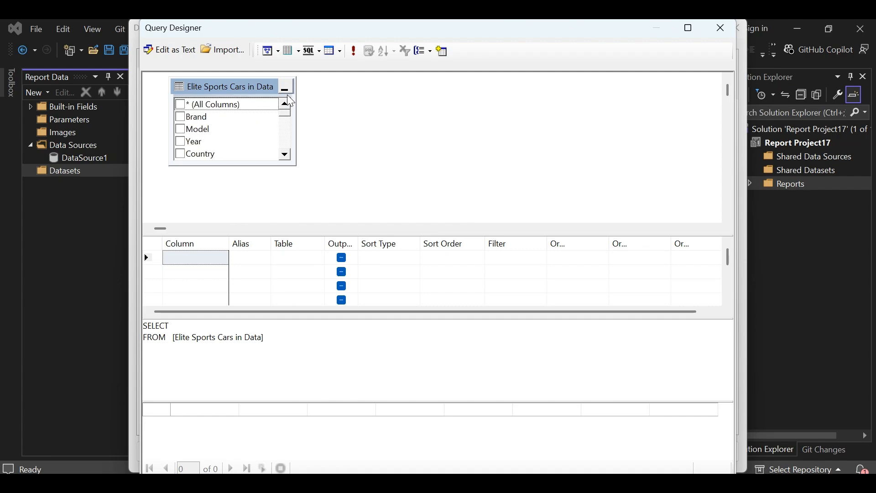
left_click(181, 142)
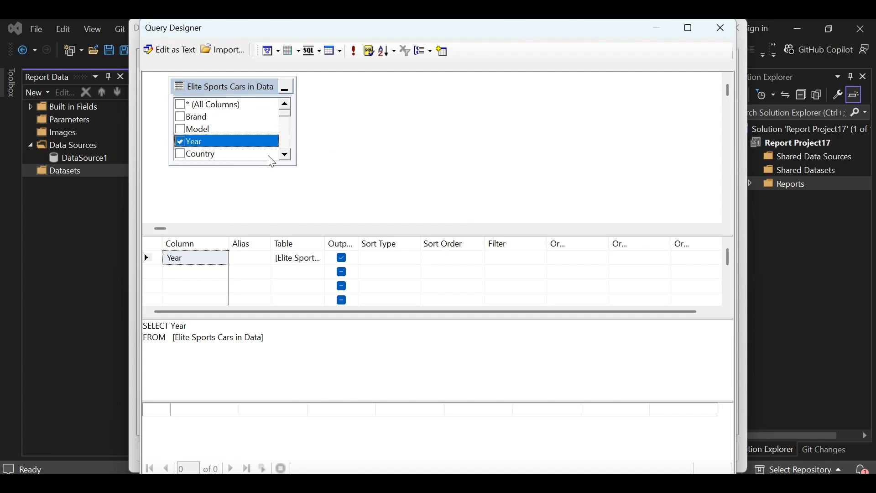
left_click(208, 152)
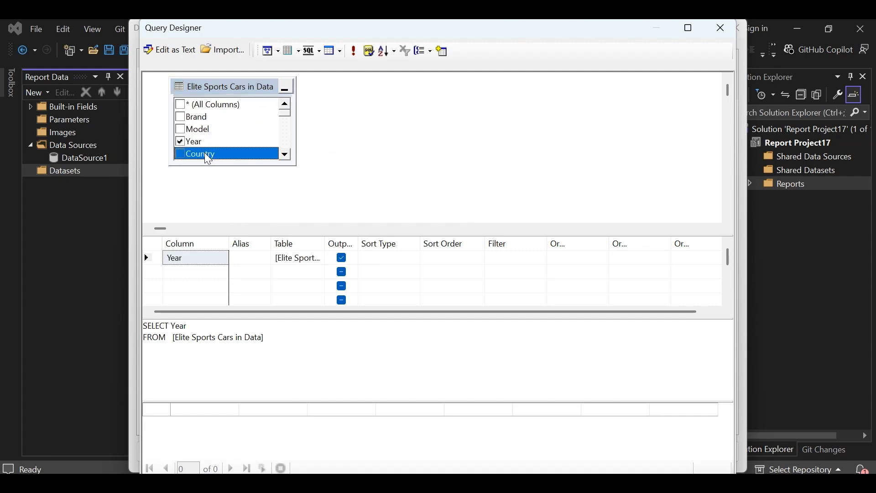
left_click(180, 154)
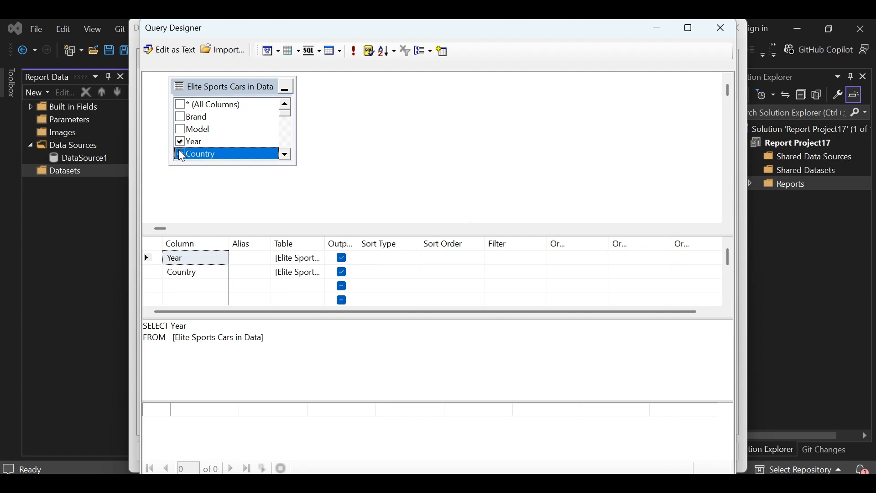
Step: Add the Mileage and Price columns to the query output and save the dataset
left_click(284, 155)
scroll(285, 155, "down", 3)
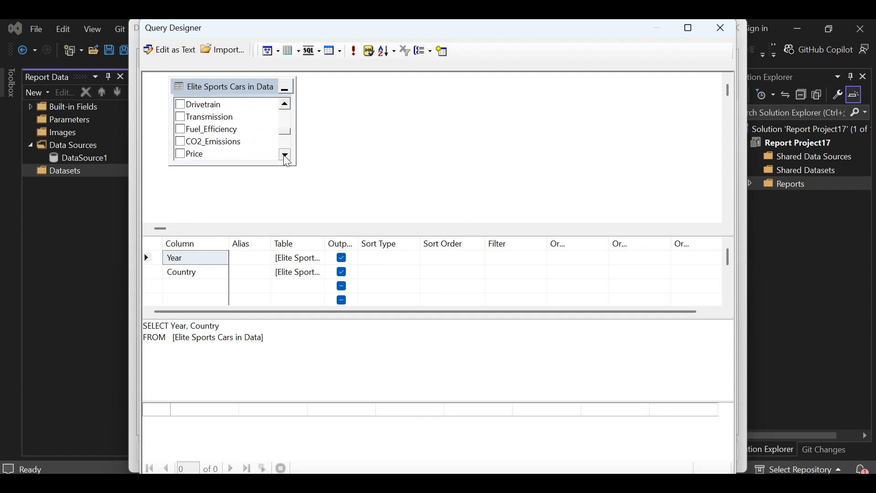
left_click(190, 145)
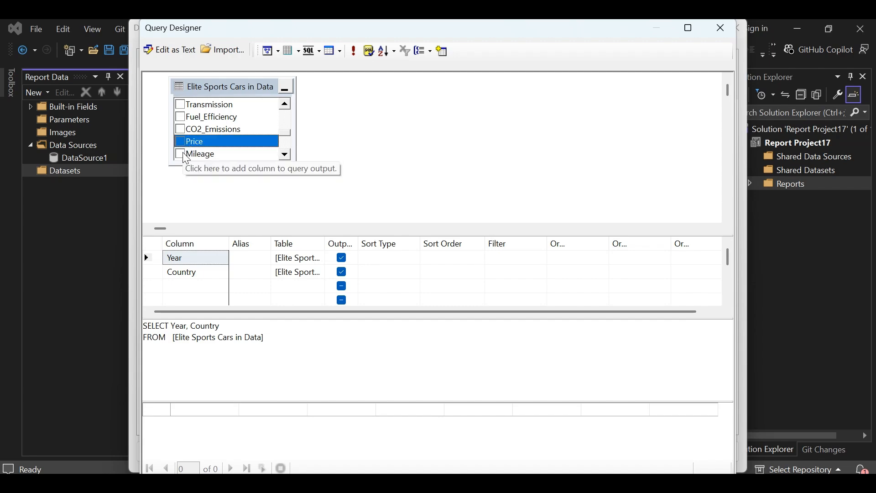
left_click(180, 154)
left_click(180, 142)
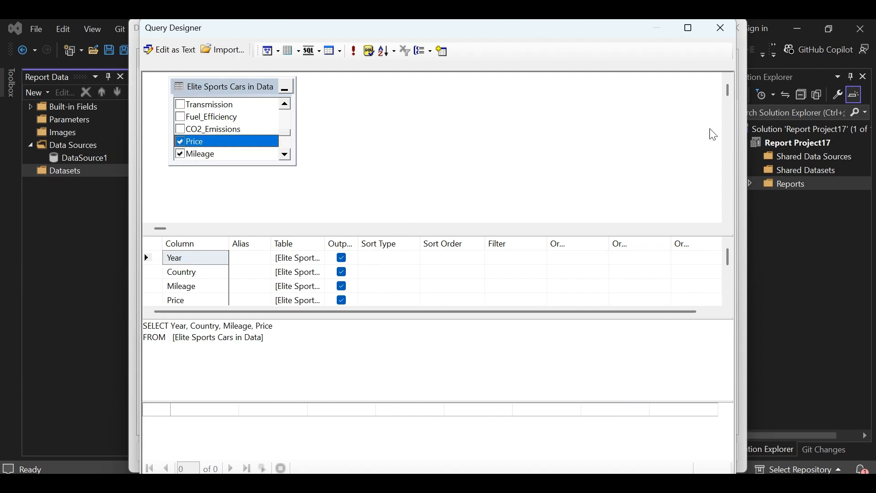
left_click(688, 28)
left_click(781, 455)
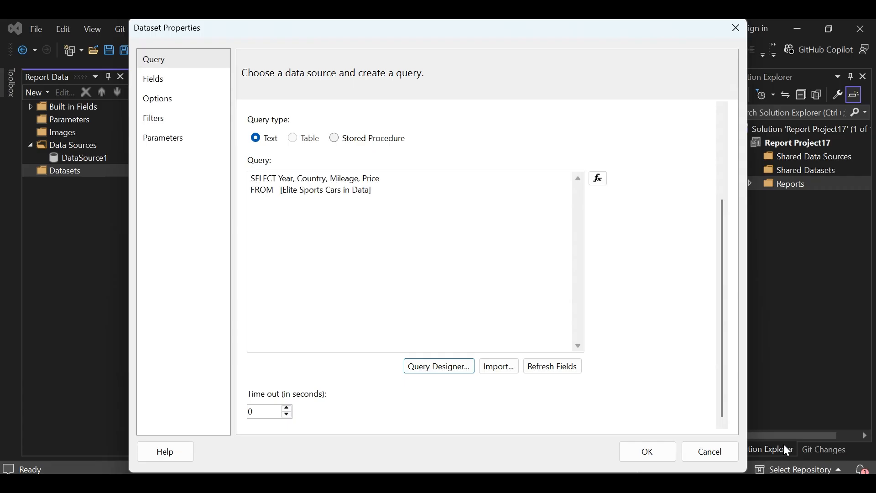
left_click(626, 448)
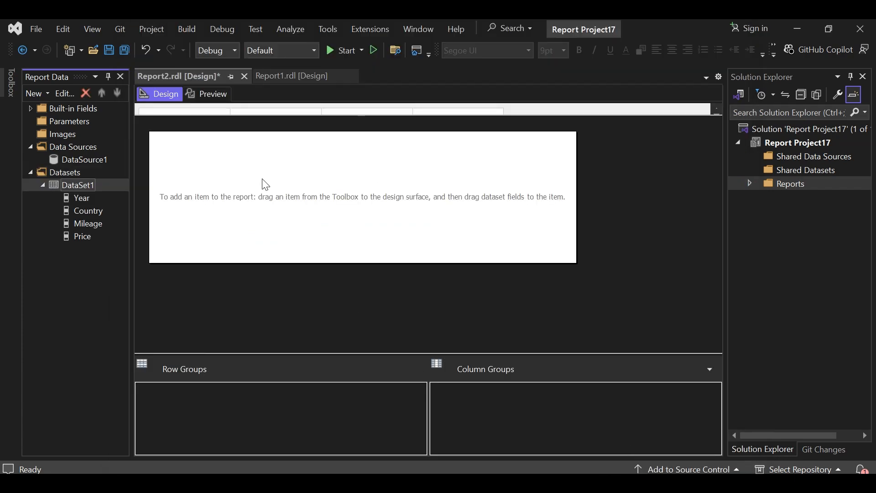
Step: Add a table to the Report2 design surface and fill its columns with the Year, Country and Price fields
left_click(10, 83)
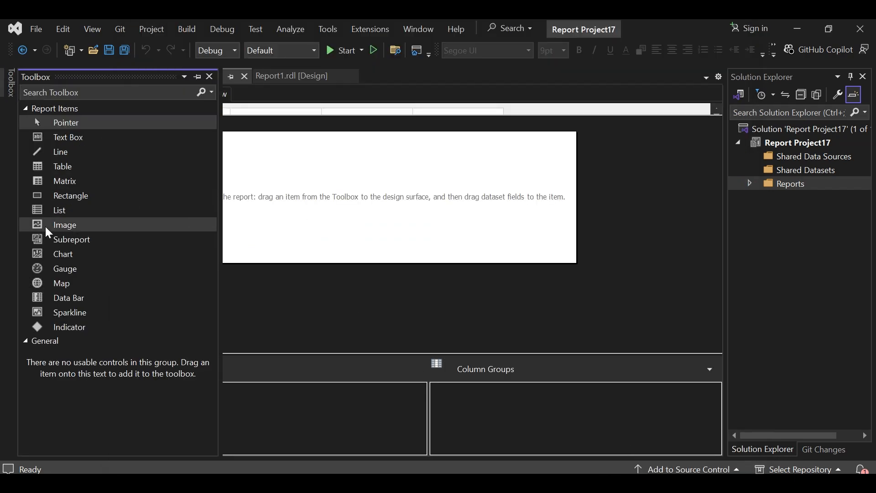
left_click_drag(63, 166, 336, 171)
left_click_drag(82, 196, 354, 190)
left_click_drag(101, 208, 456, 187)
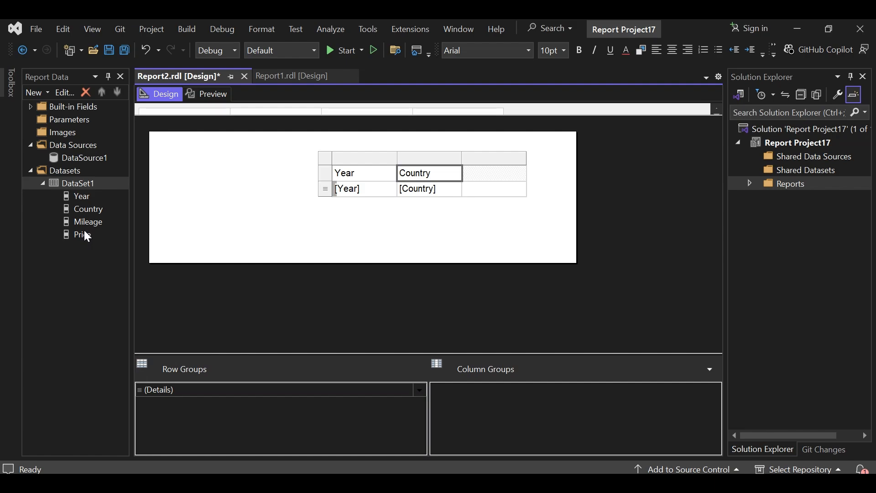
left_click_drag(84, 230, 495, 190)
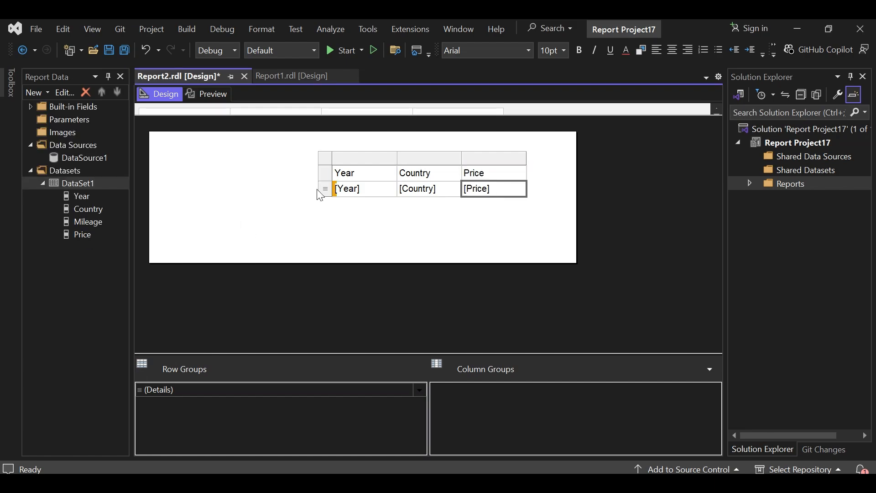
left_click(371, 157)
left_click(364, 172)
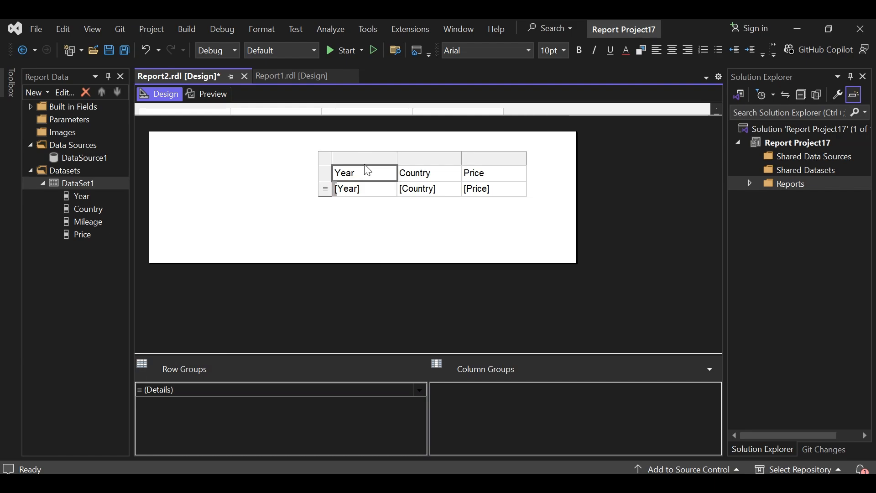
right_click(359, 194)
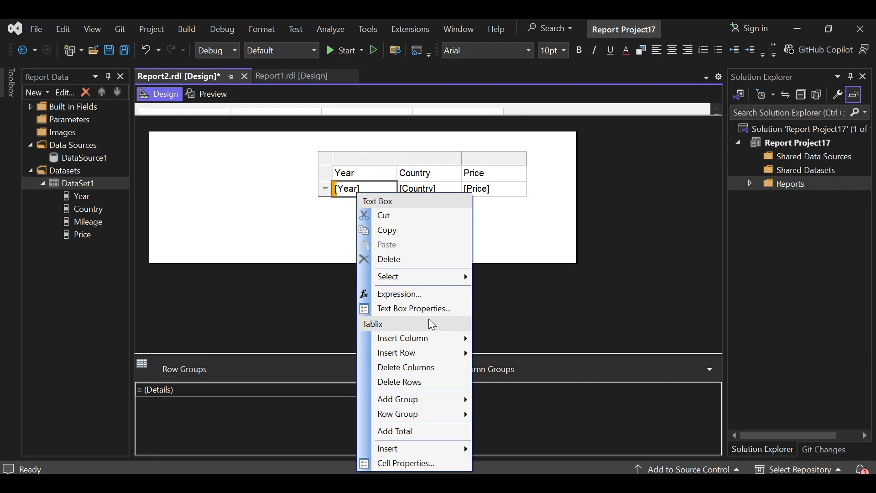
mouse_move(458, 416)
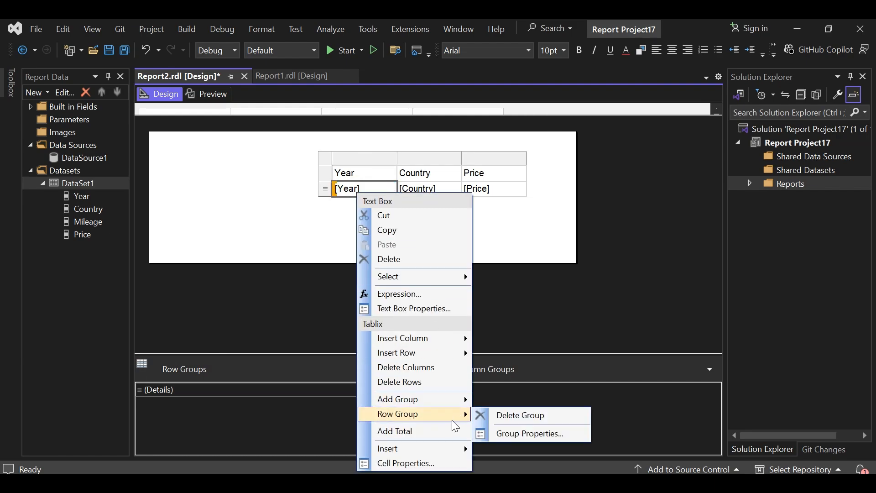
mouse_move(452, 401)
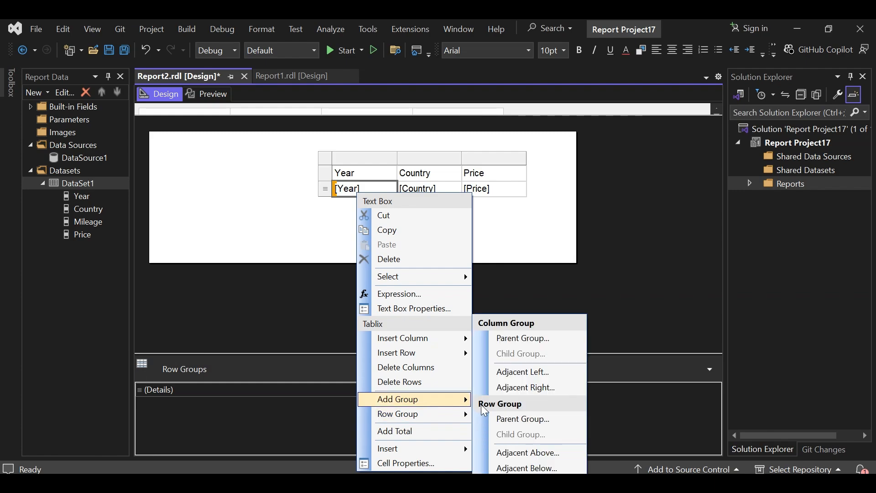
left_click(628, 315)
Step: Set the action of the table's Year header text box to go to the report Report1
left_click(374, 177)
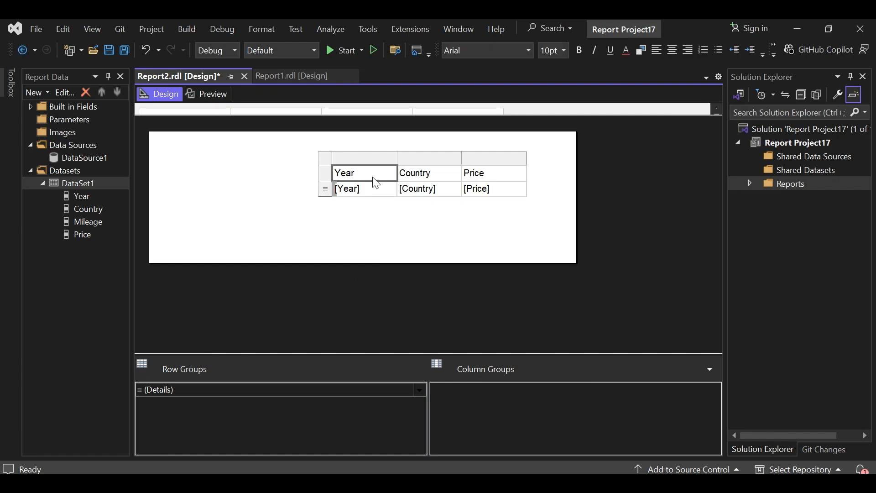
right_click(375, 183)
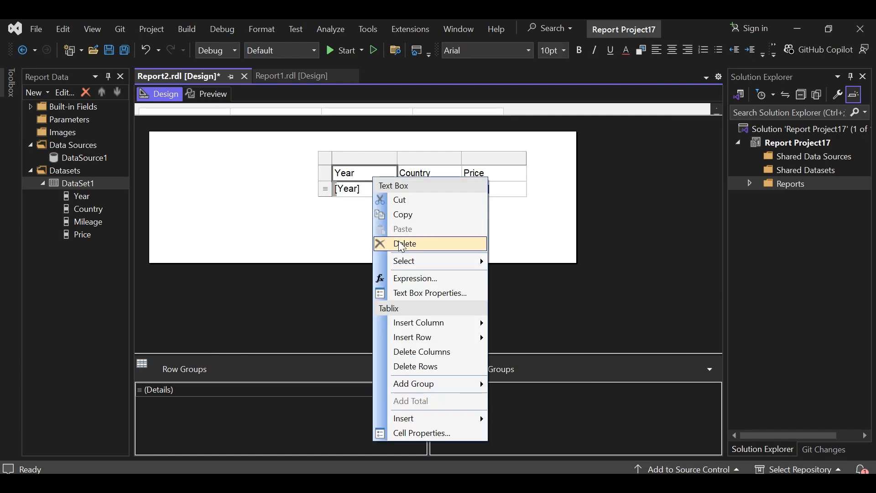
left_click(429, 293)
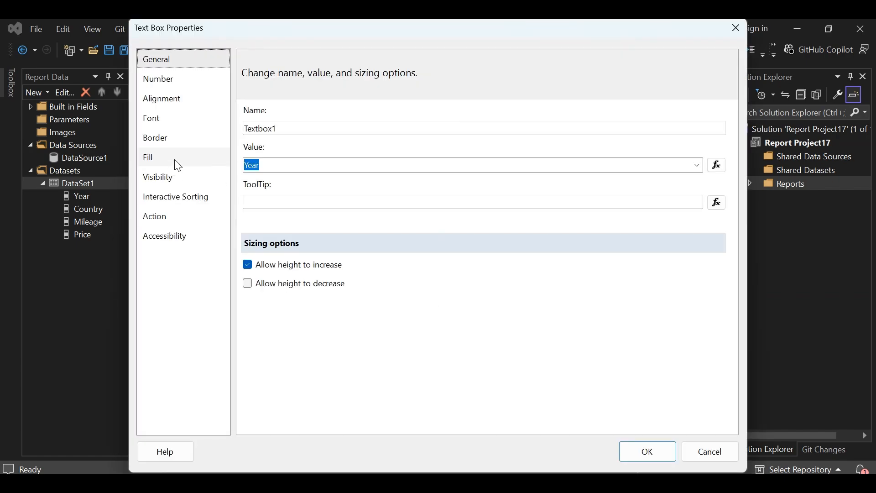
left_click(169, 223)
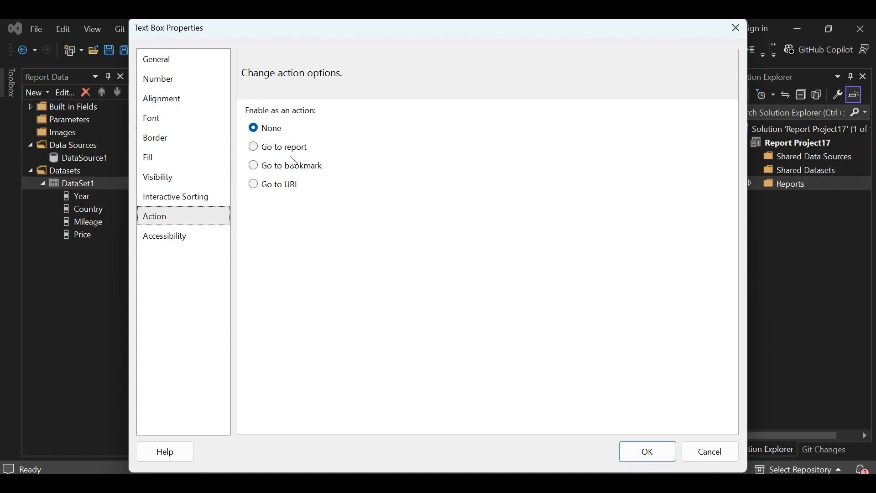
left_click(288, 146)
left_click(680, 235)
left_click(444, 248)
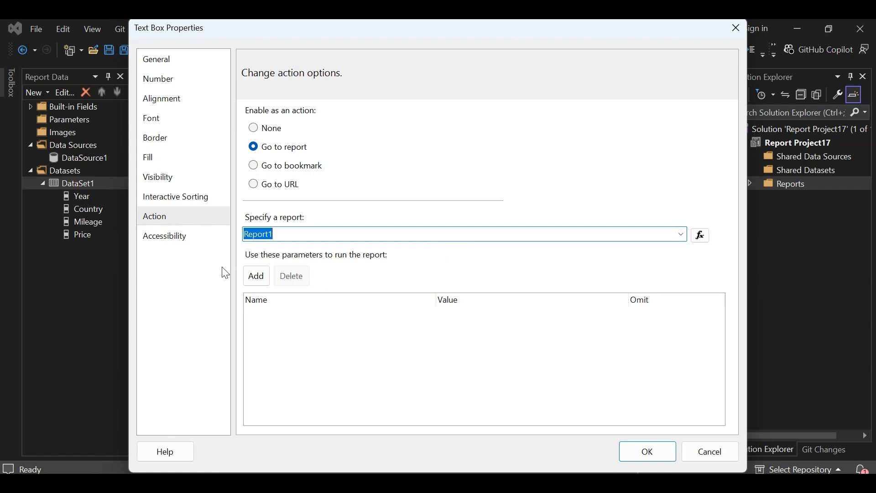
Step: Add the ParaYear parameter with the value [Year] to the Year header's report action and apply the text box properties
left_click(256, 275)
left_click(446, 319)
left_click(403, 332)
left_click(656, 318)
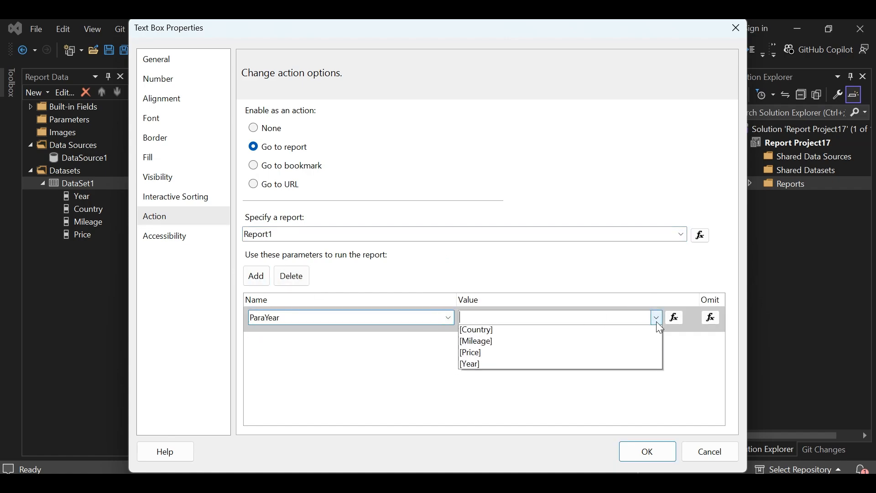
left_click(536, 365)
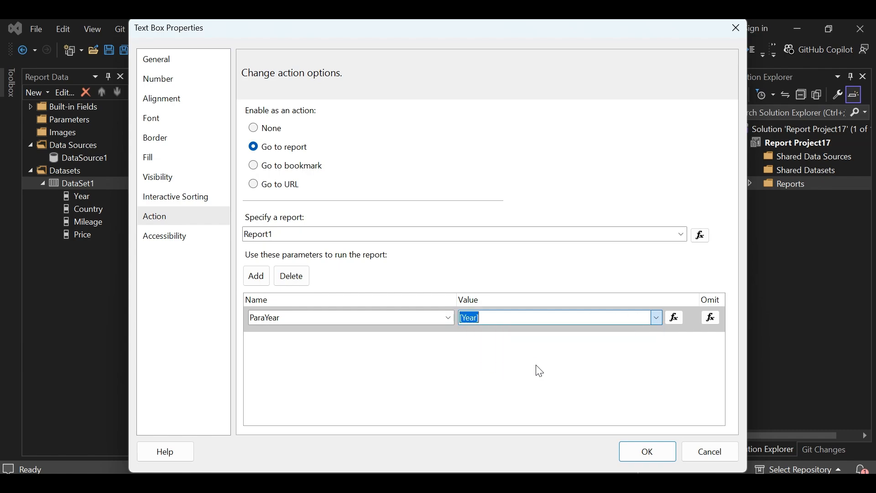
left_click(648, 457)
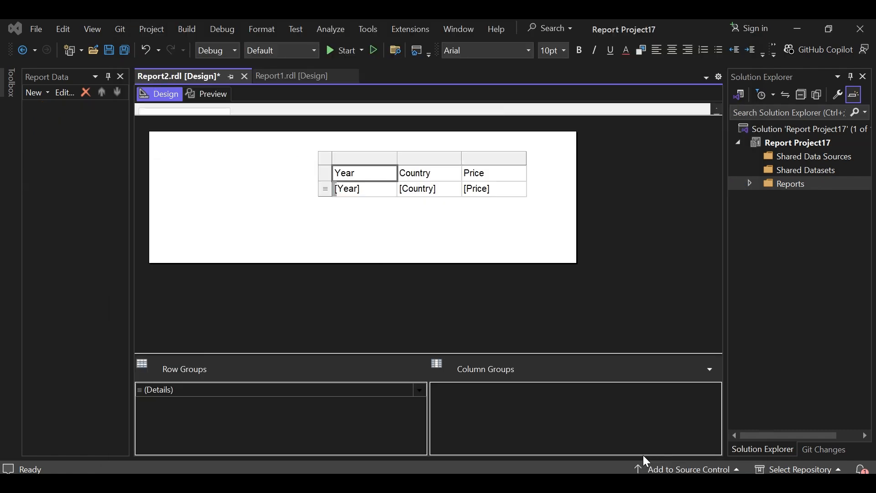
Step: Preview Report2's drill-through to the 2006 chart and compare it with Report1
left_click(215, 96)
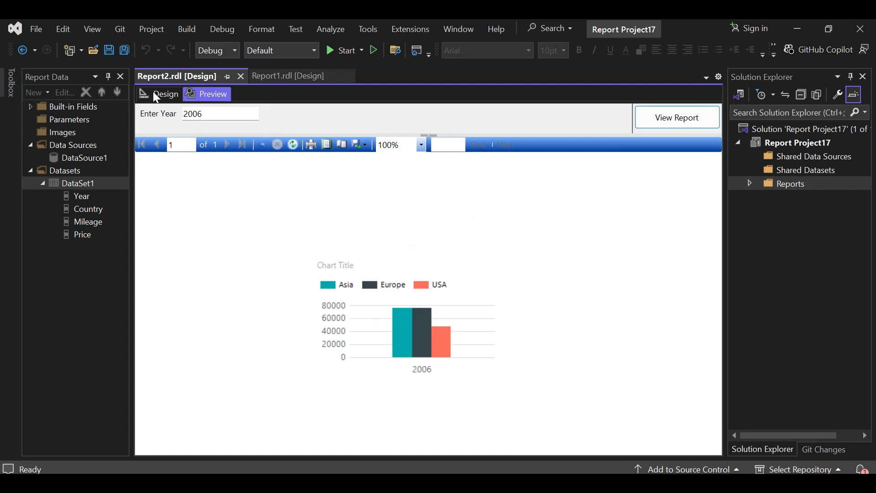
left_click(274, 78)
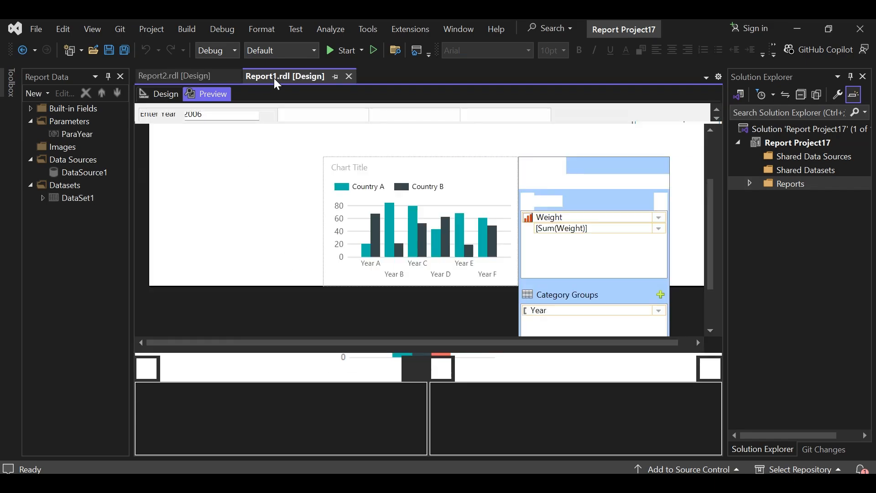
left_click(205, 80)
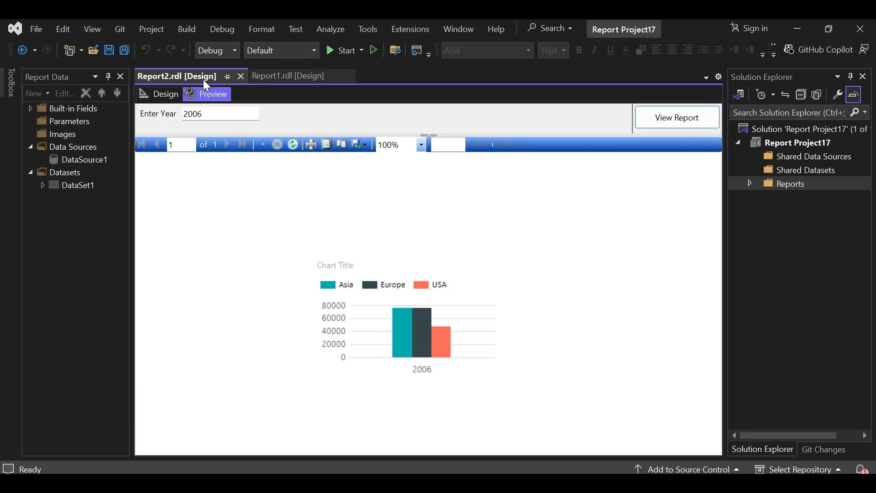